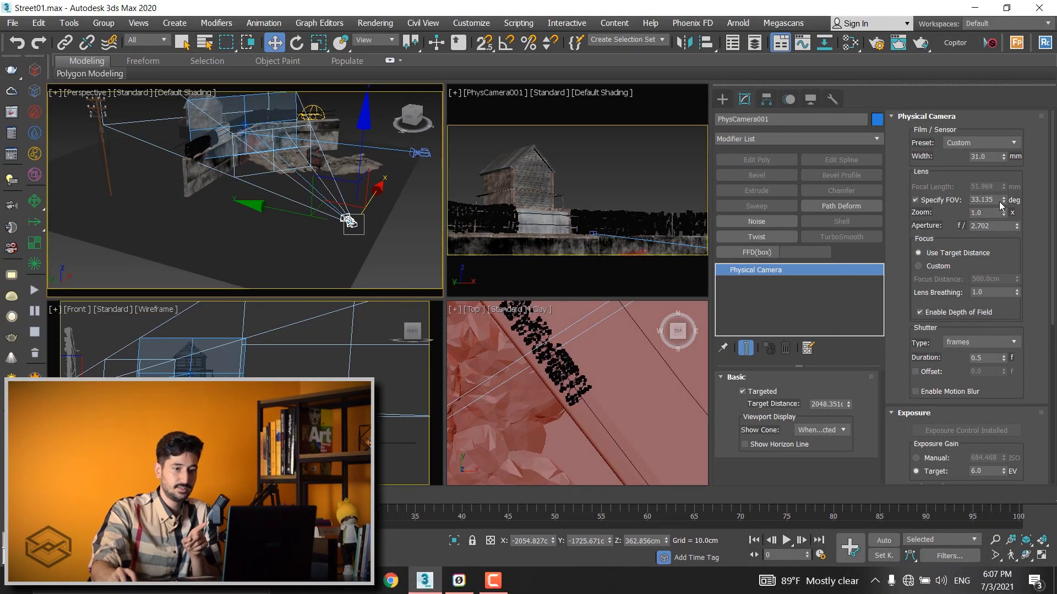
Lower PhysCamera001's specified field of view by one degree, to 32.135 degrees.
click(1003, 203)
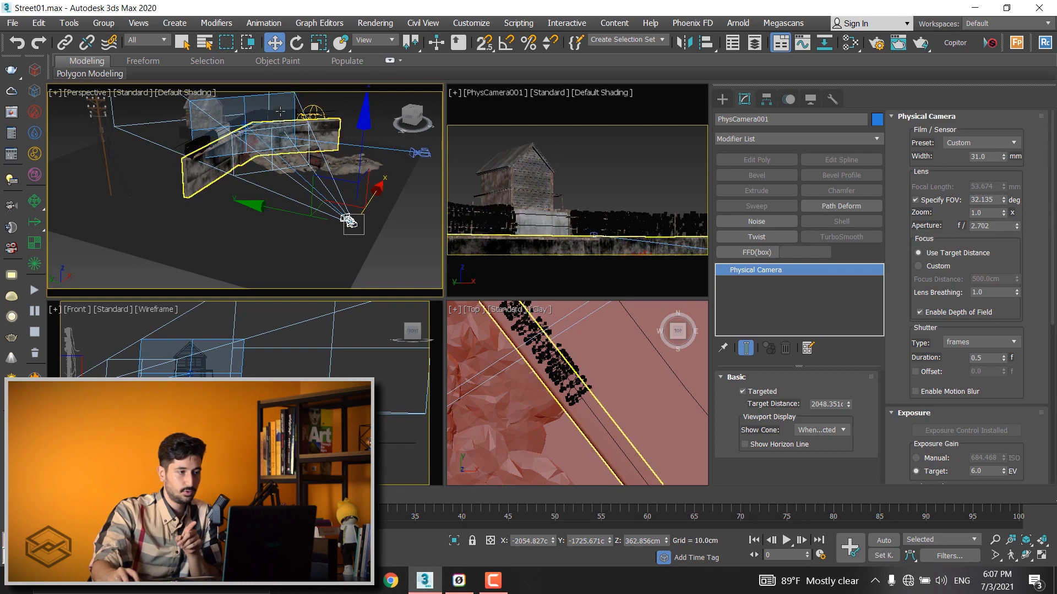
Replace PhysCamera001's fixed FOV with a 66.56 mm focal length, then open the Desktop's Render.jpg.
alt+middle_drag(191, 103, 231, 132)
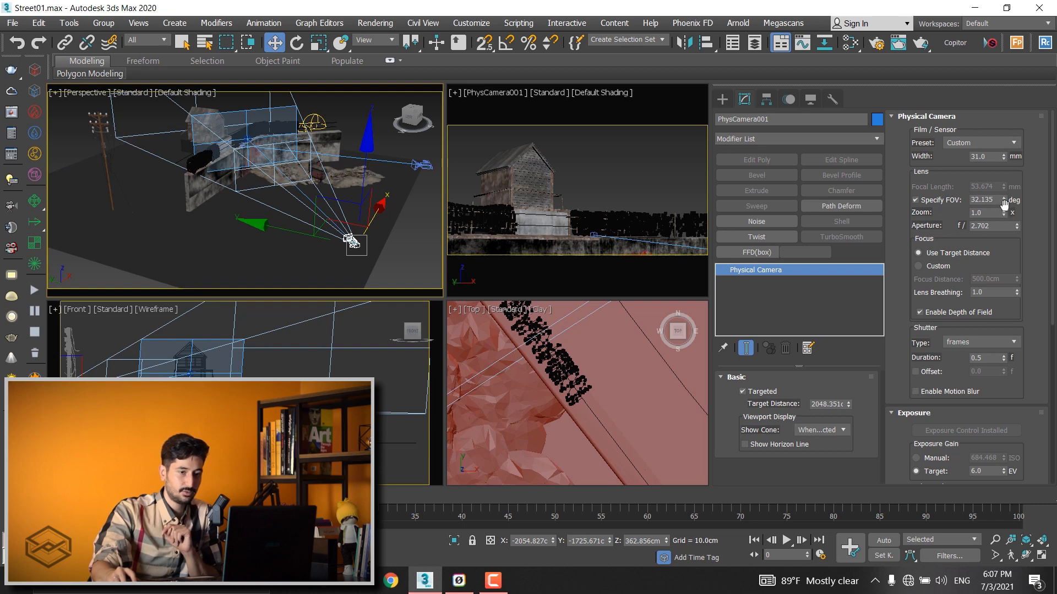
drag(1003, 205, 903, 218)
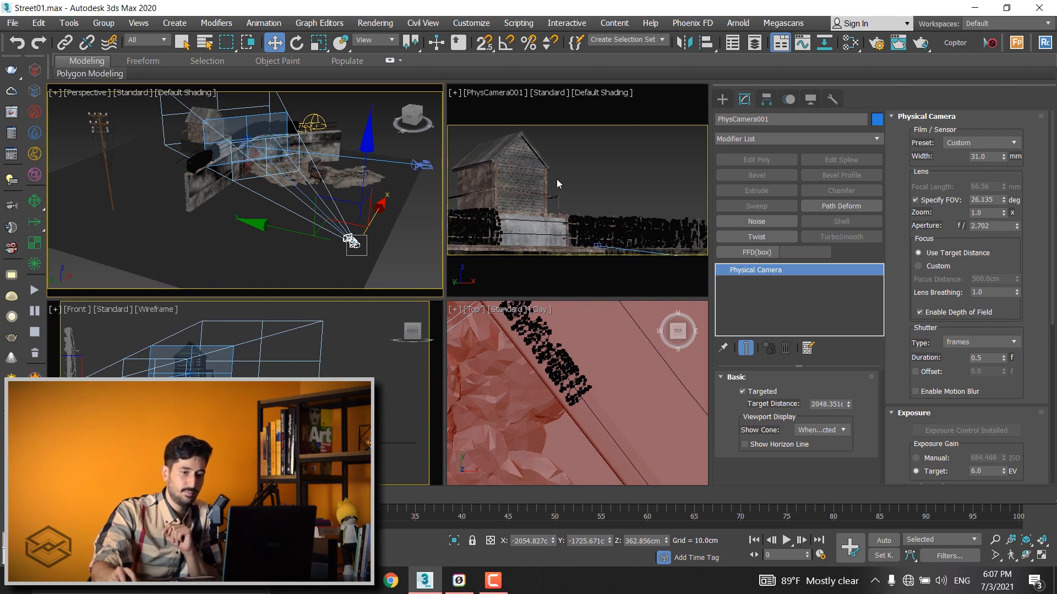
click(916, 201)
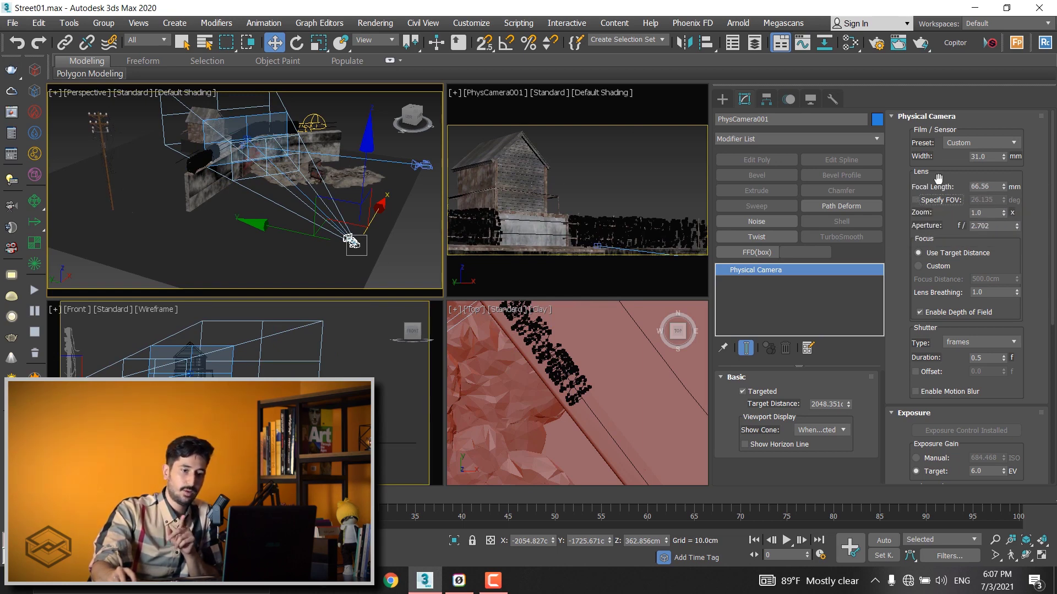
click(1005, 185)
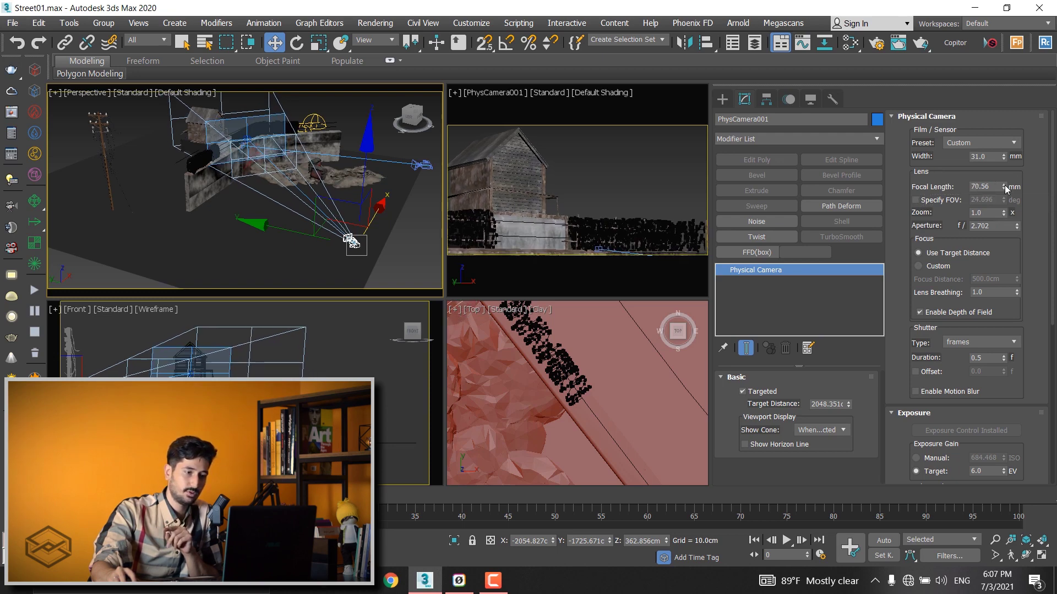
click(1005, 190)
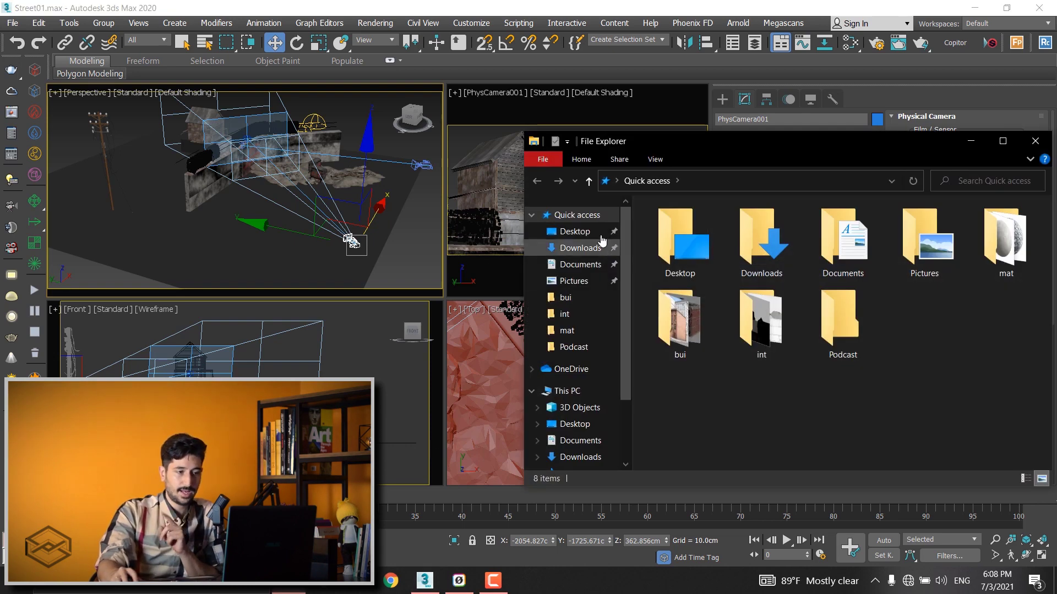
click(575, 231)
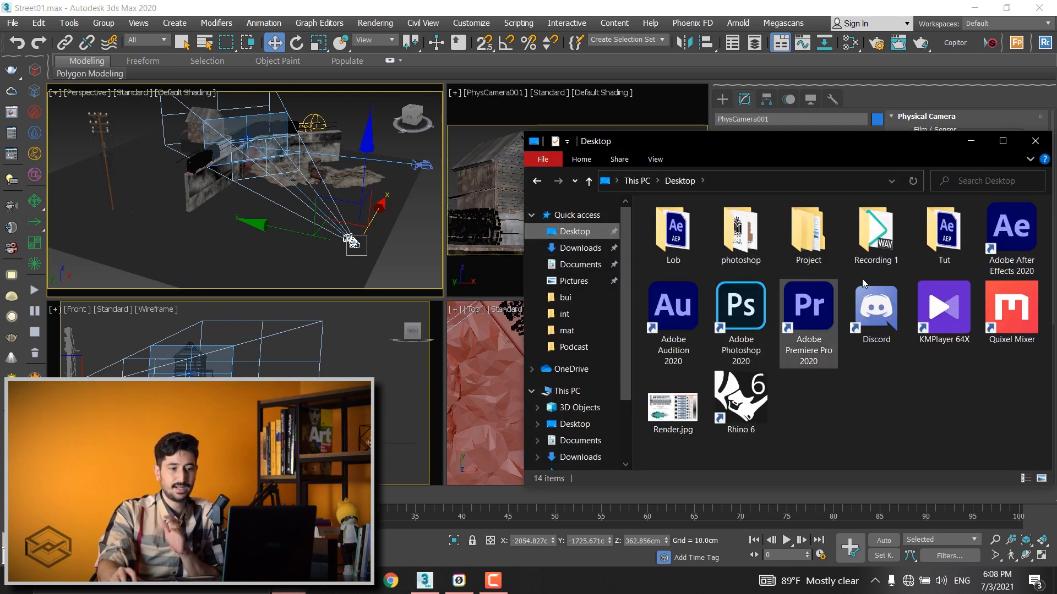
double_click(672, 410)
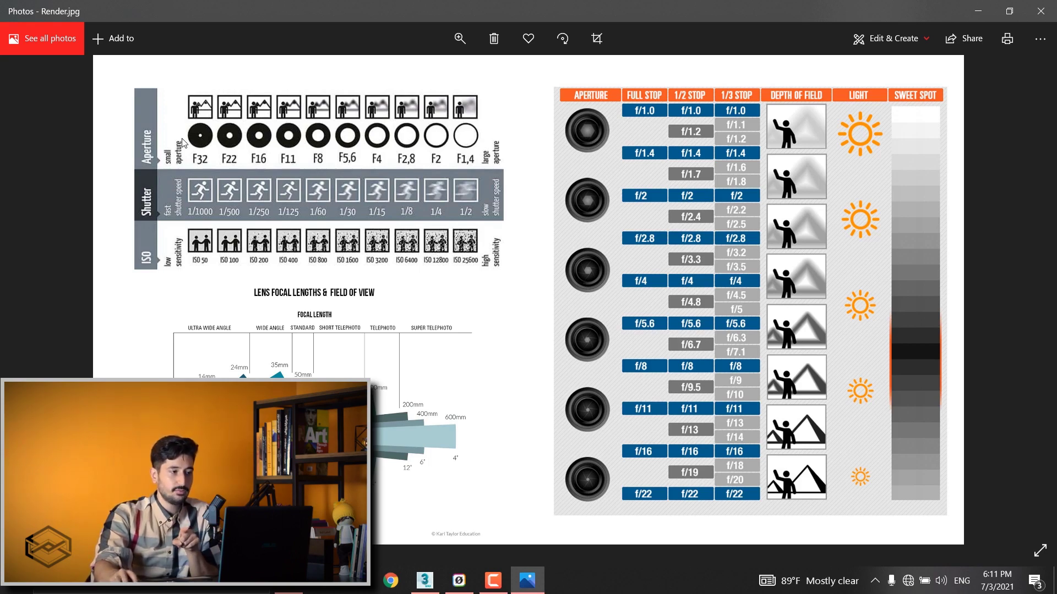
Zoom in on Render.jpg's aperture, shutter speed and ISO chart in Photos.
scroll(183, 142, up, 3)
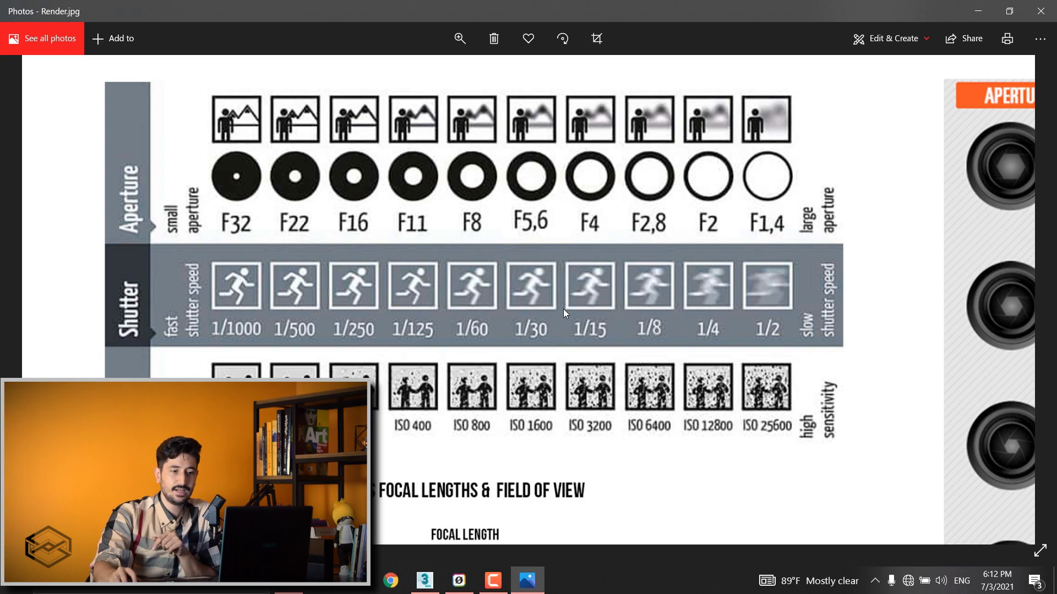
Pan right across the f-stop table, then zoom the chart back out to fit.
scroll(564, 314, right, 10)
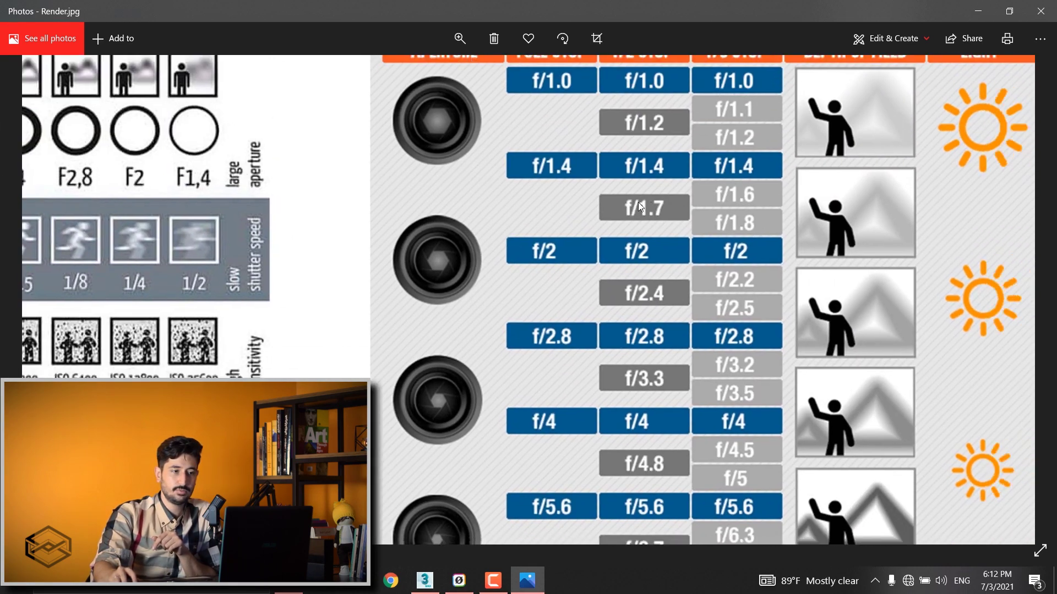
scroll(653, 207, right, 3)
ctrl+scroll(520, 218, down, 5)
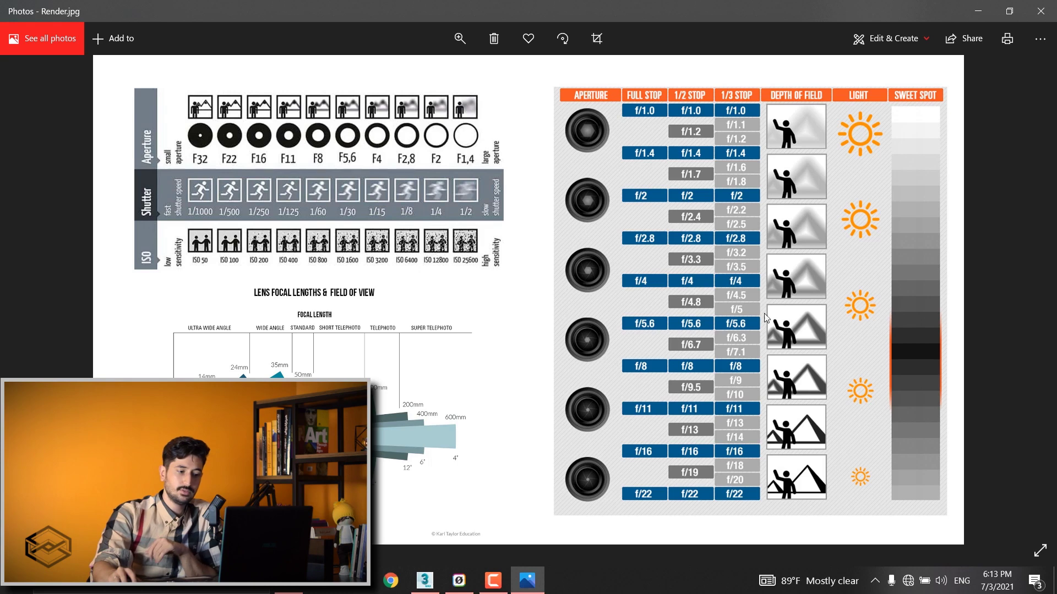
Test-render the Perspective view with V-Ray Next, update 3.2, then minimize the frame buffer.
click(424, 581)
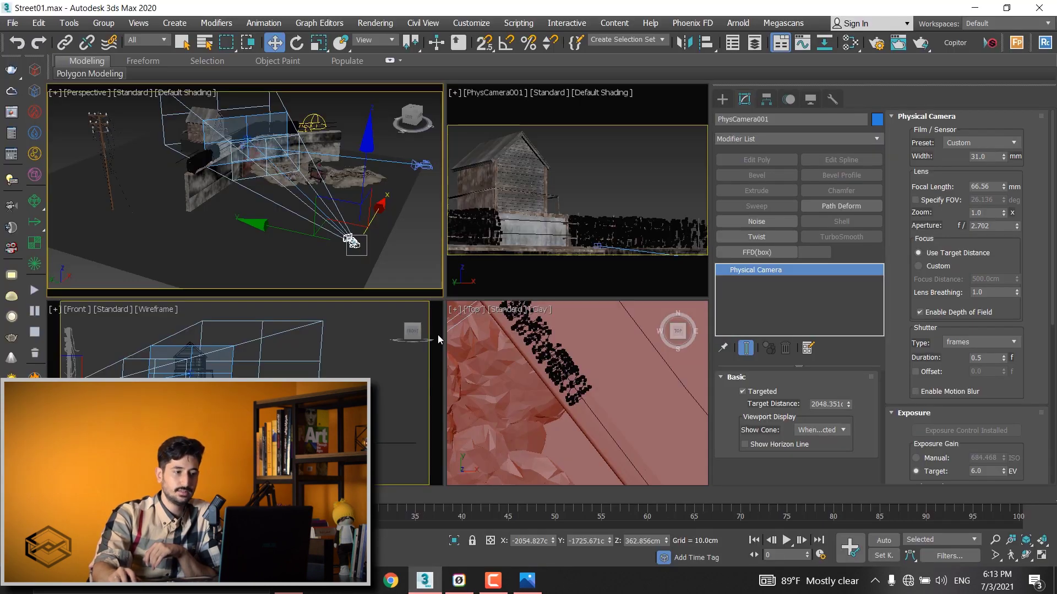
click(19, 140)
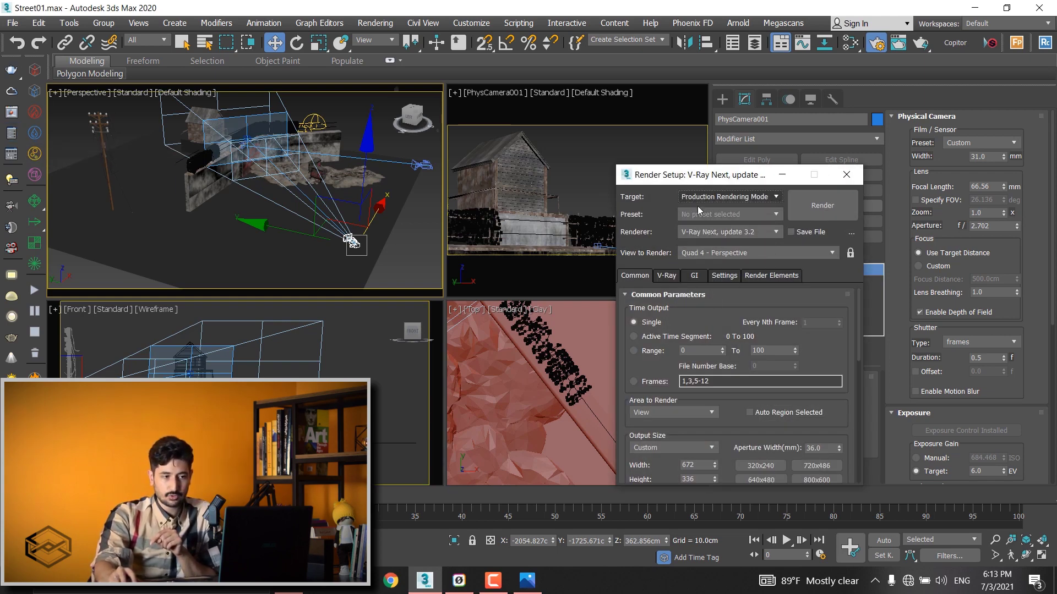
click(702, 237)
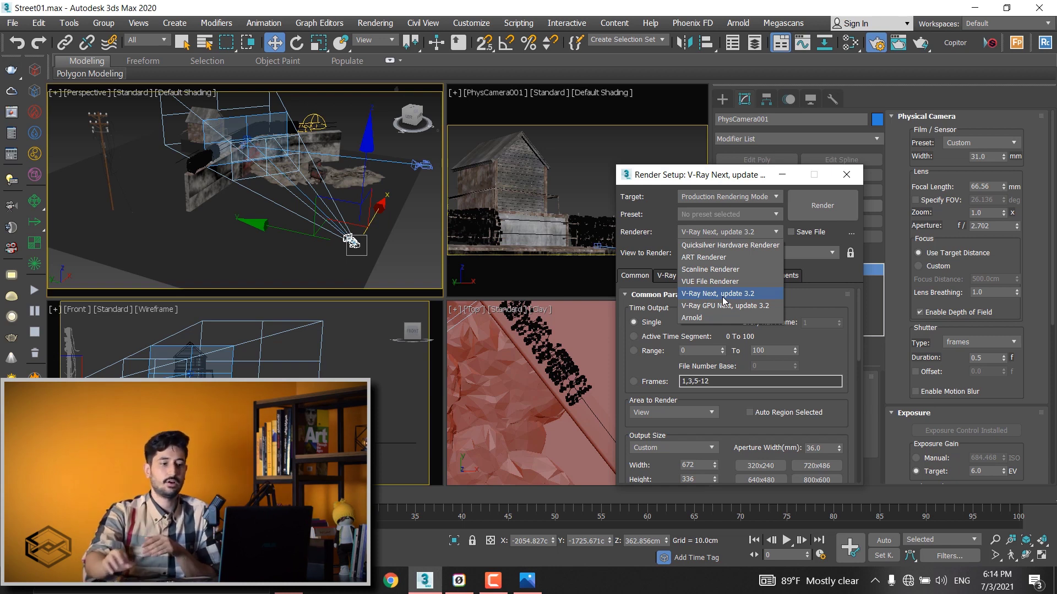
click(723, 300)
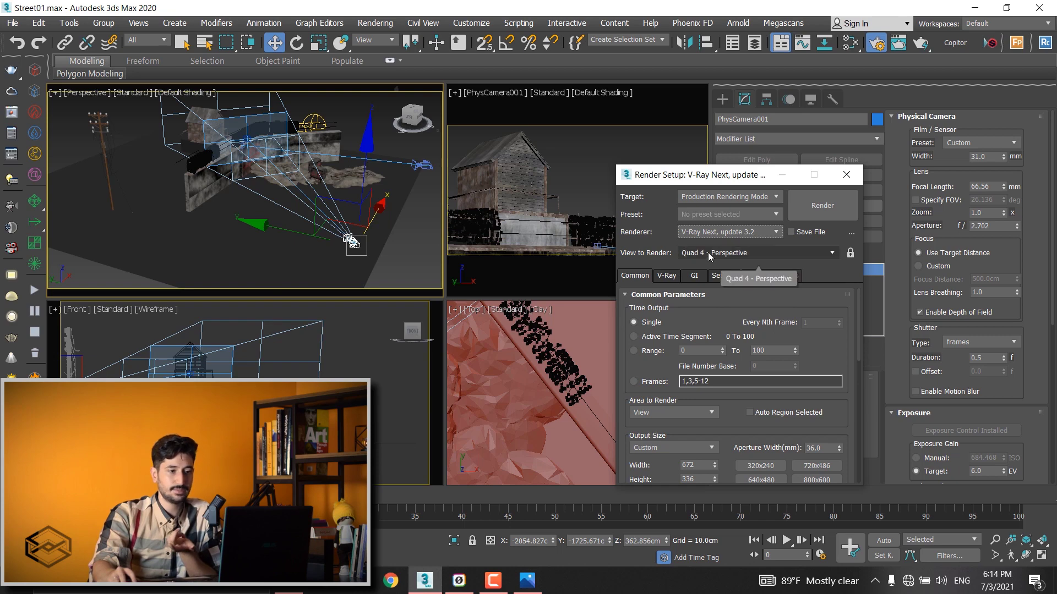
click(799, 208)
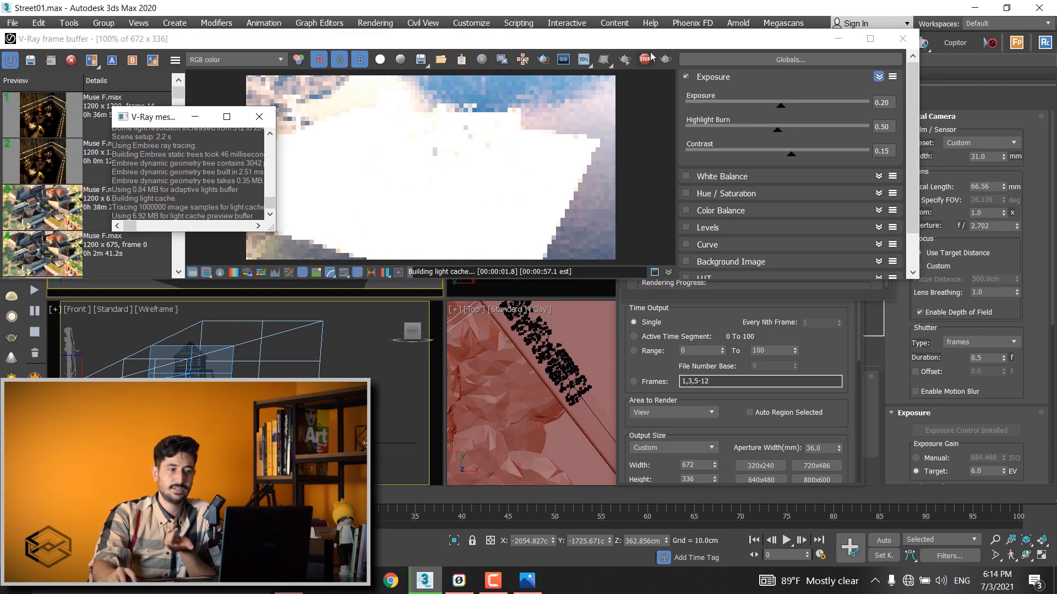
click(835, 44)
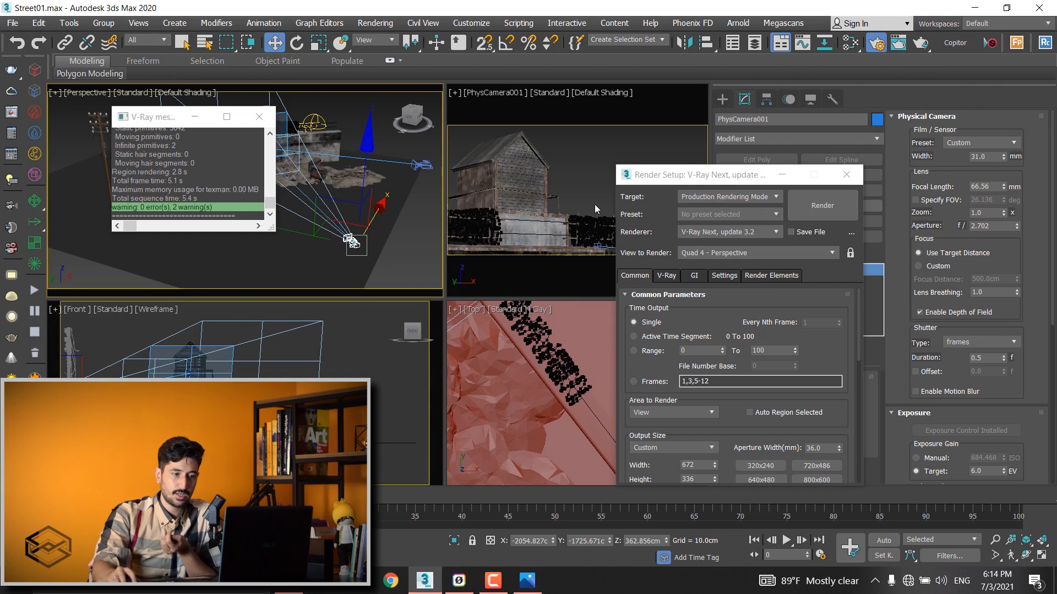
click(771, 252)
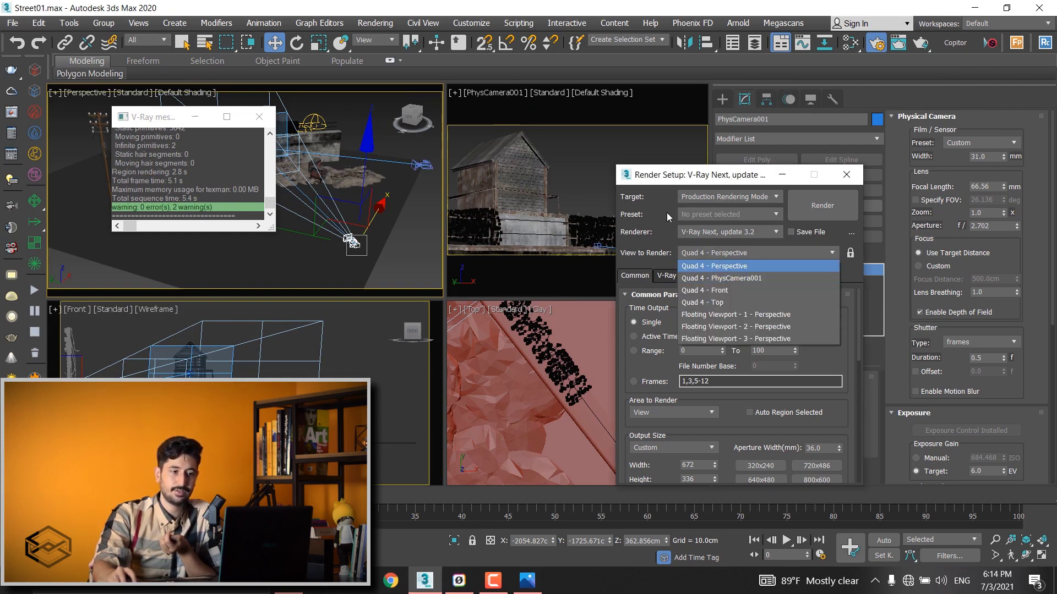
Cycle the active viewport through Perspective, Front and the camera view.
click(754, 279)
right_click(385, 206)
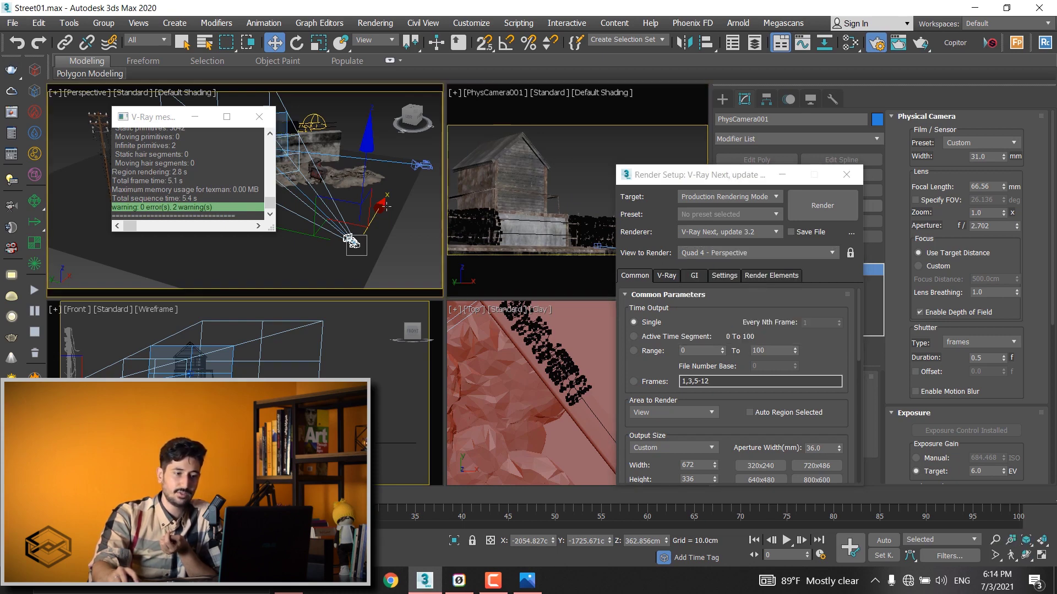
right_click(527, 356)
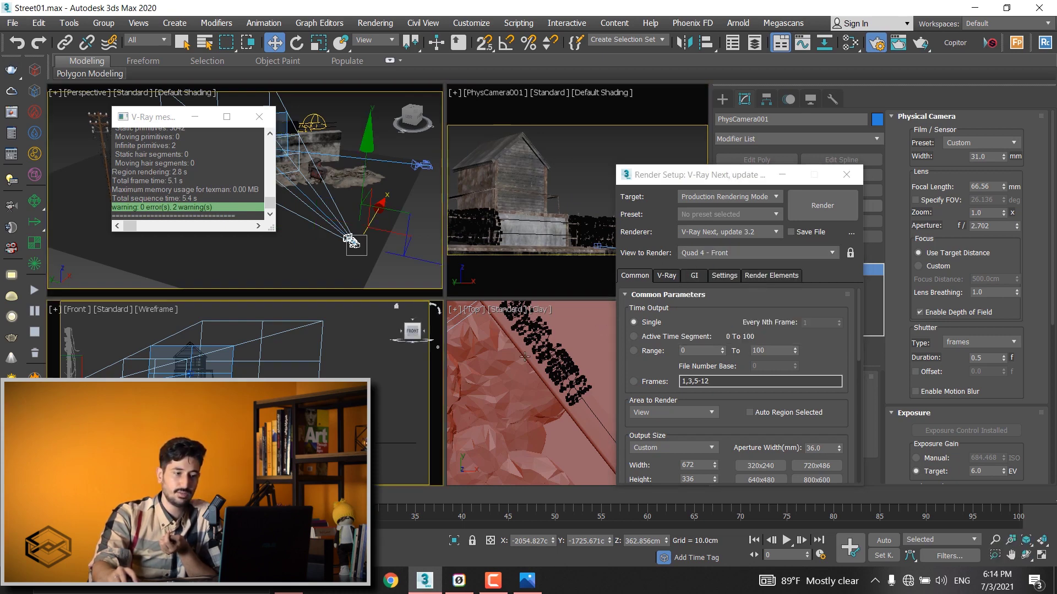
right_click(502, 281)
right_click(415, 237)
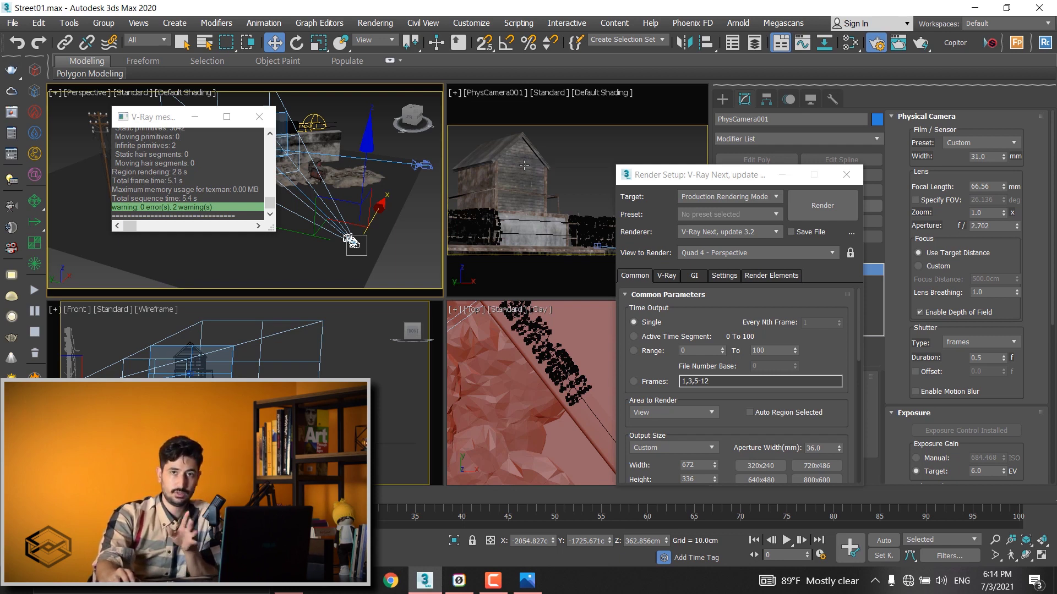
Lock View to Render on Quad 4 - PhysCamera001, deselect everything, and render.
click(751, 252)
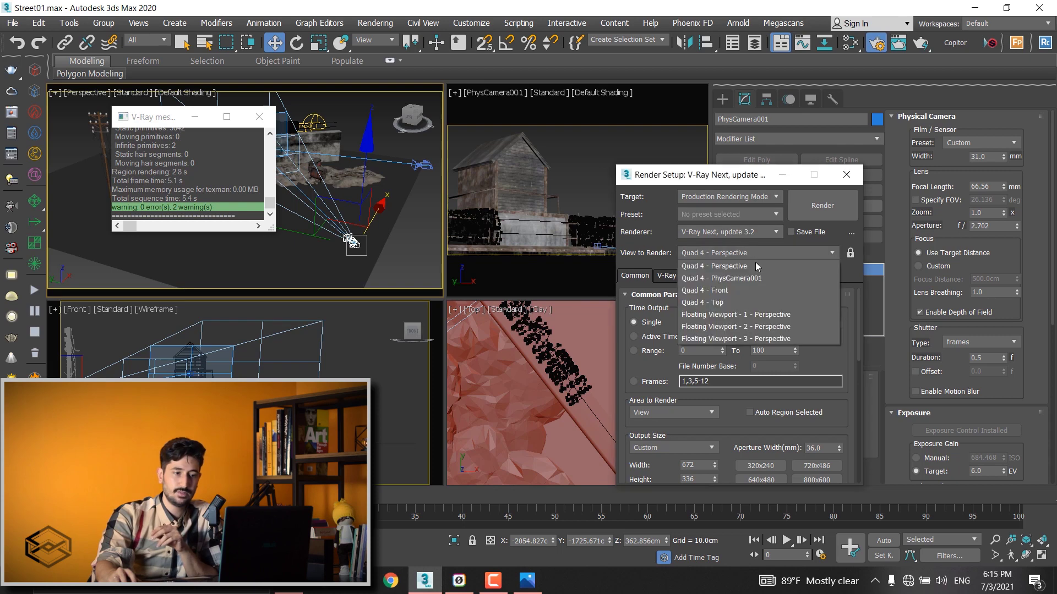
click(758, 279)
click(850, 252)
click(311, 197)
click(316, 346)
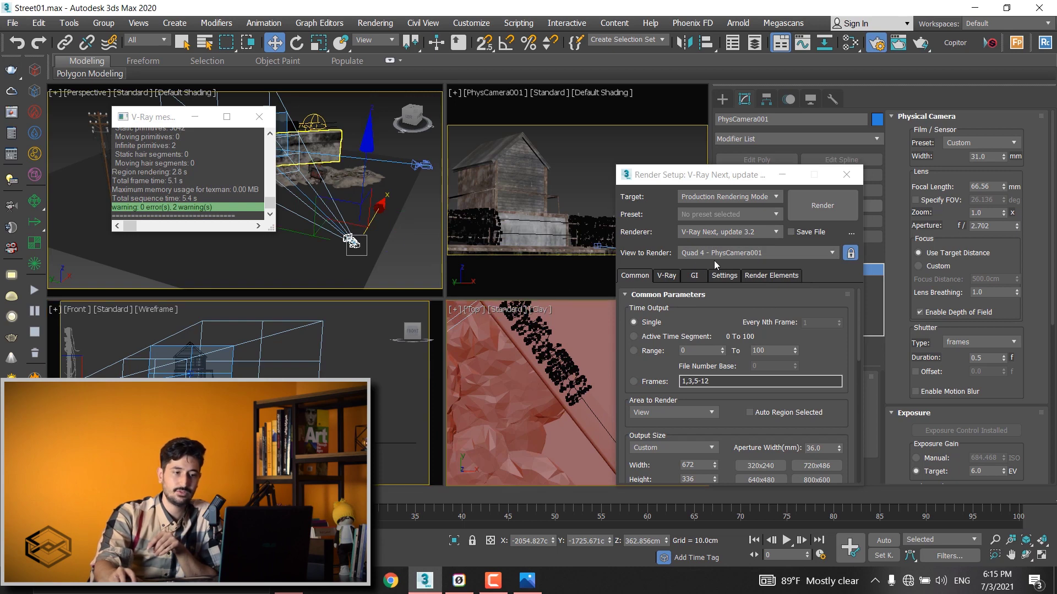
click(842, 207)
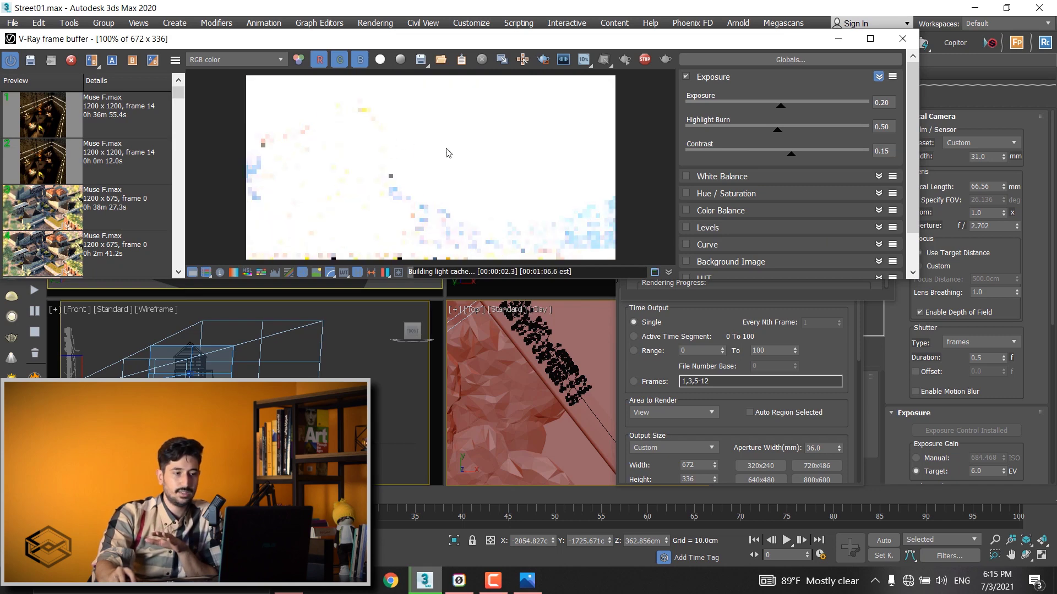
Let the near-white PhysCamera001 render finish, then close the frame buffer and Render Setup.
drag(609, 45, 601, 270)
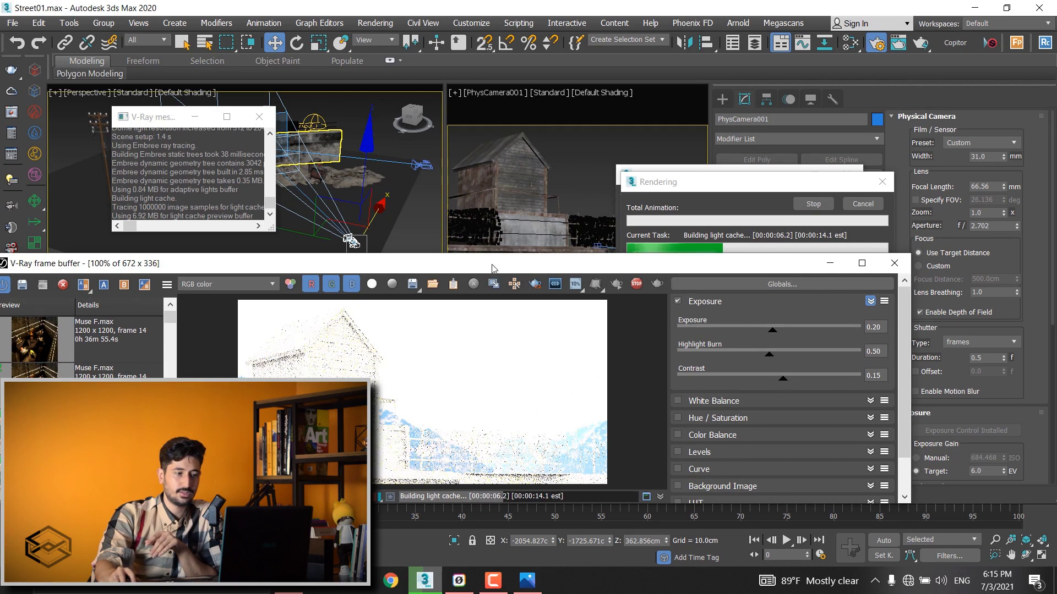
drag(492, 268, 451, 122)
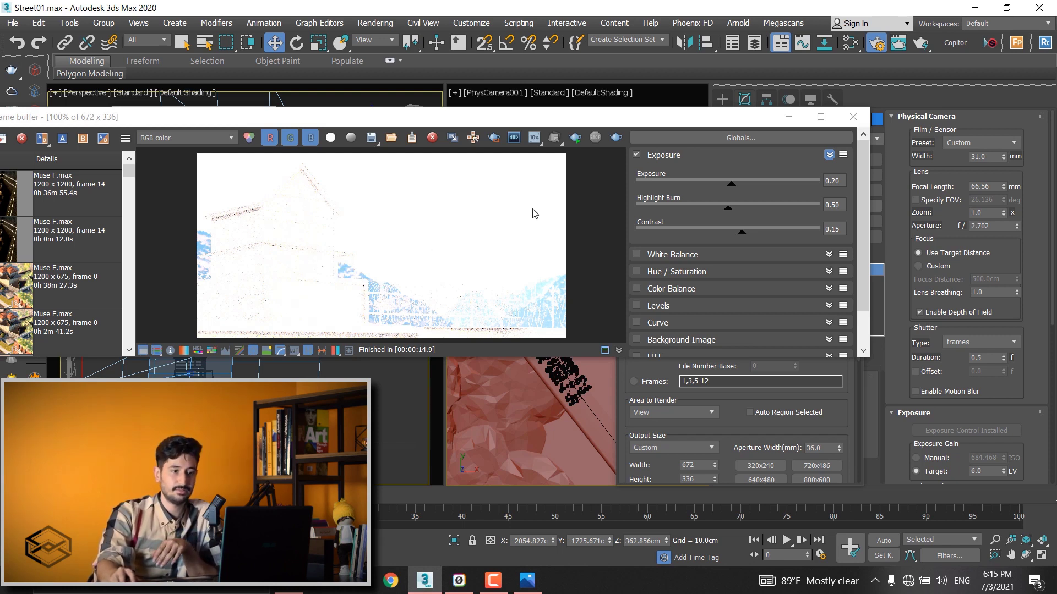
click(789, 117)
click(846, 174)
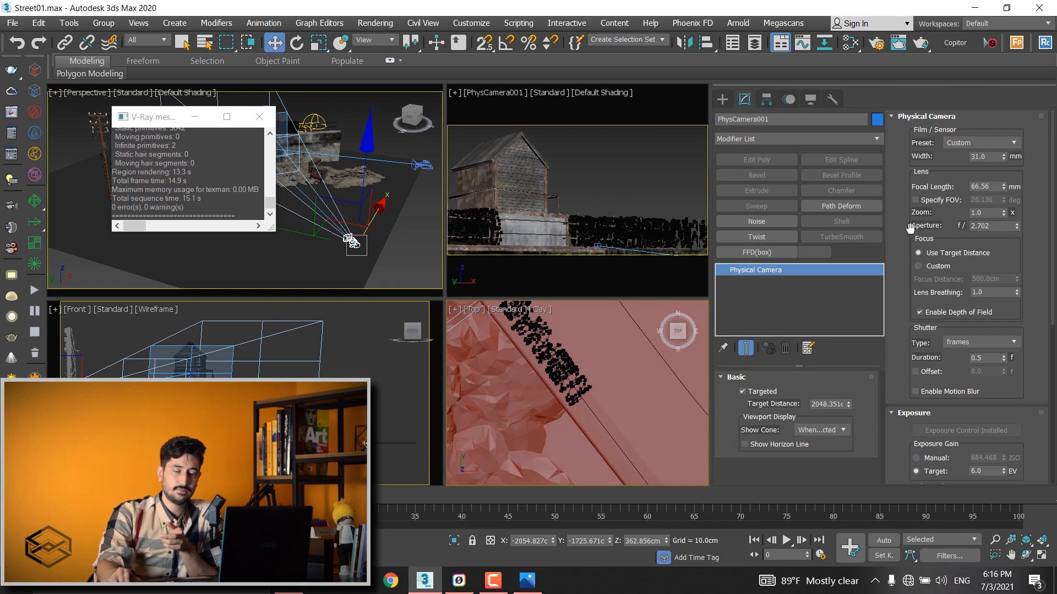
Set PhysCamera001's aperture to f/8.
double_click(983, 226)
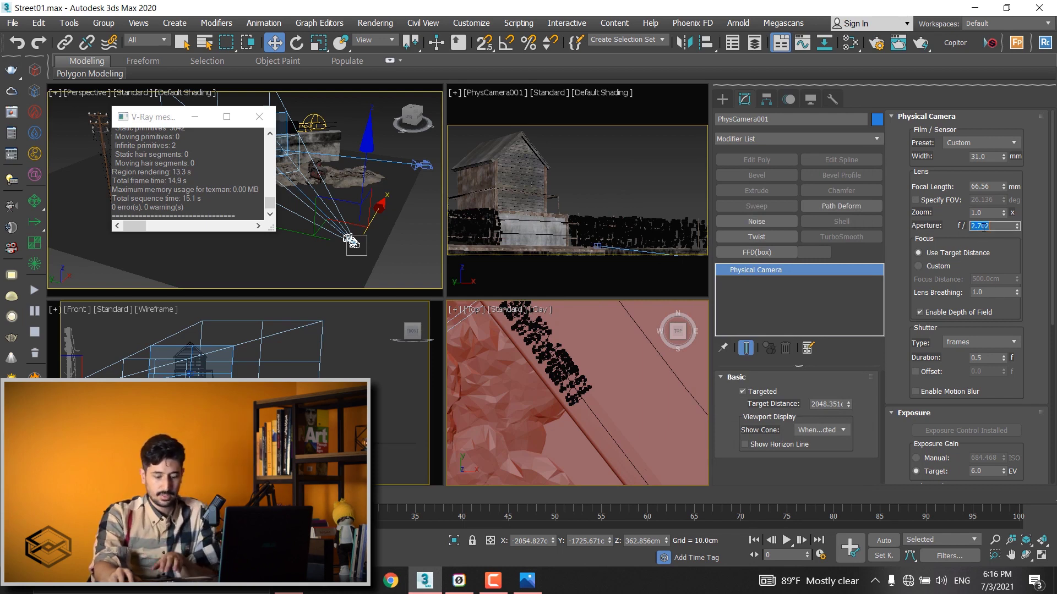
text(8)
key(Return)
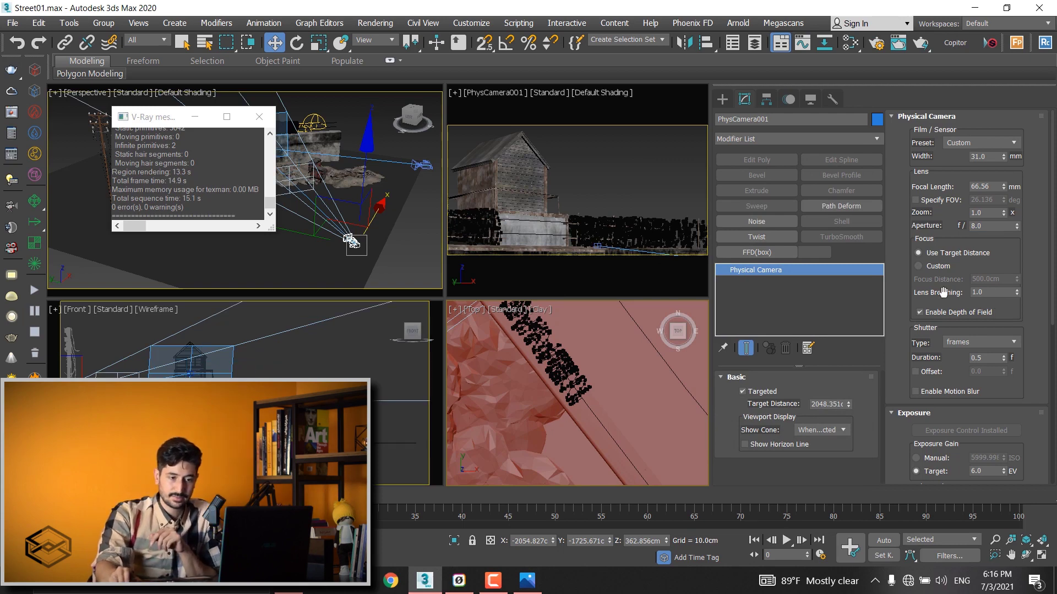
scroll(960, 303, down, 5)
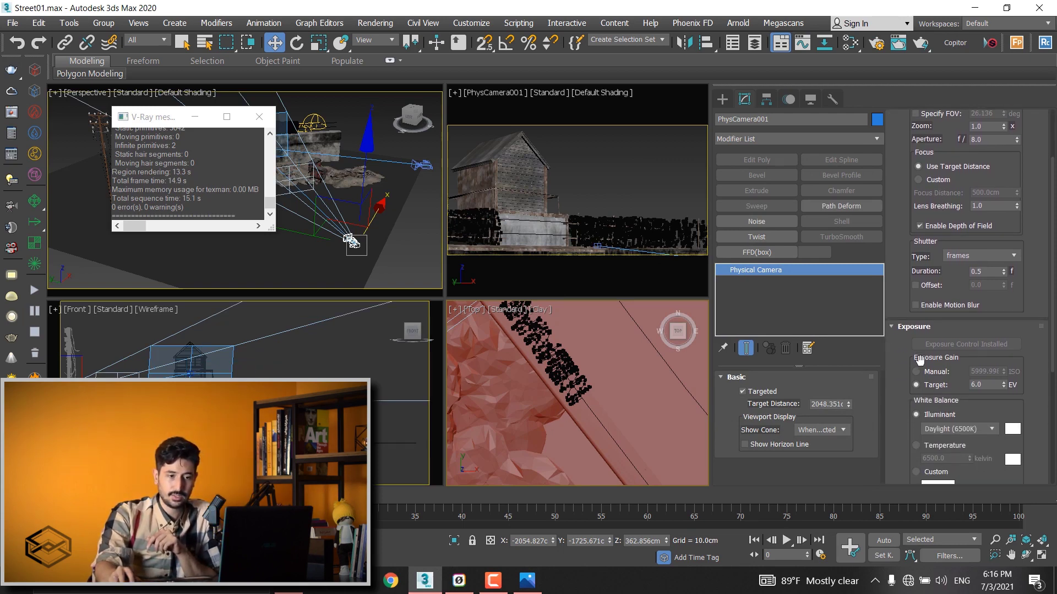
Switch the camera's exposure gain to Manual with ISO 100.
click(917, 372)
double_click(985, 371)
text(100)
key(Return)
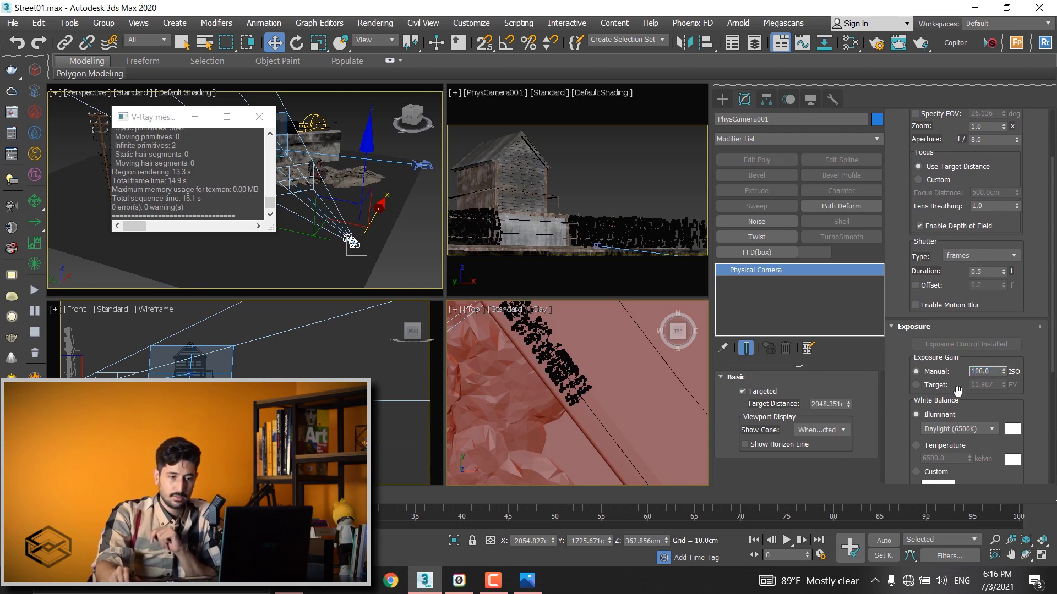
scroll(949, 292, down, 2)
scroll(949, 291, down, 3)
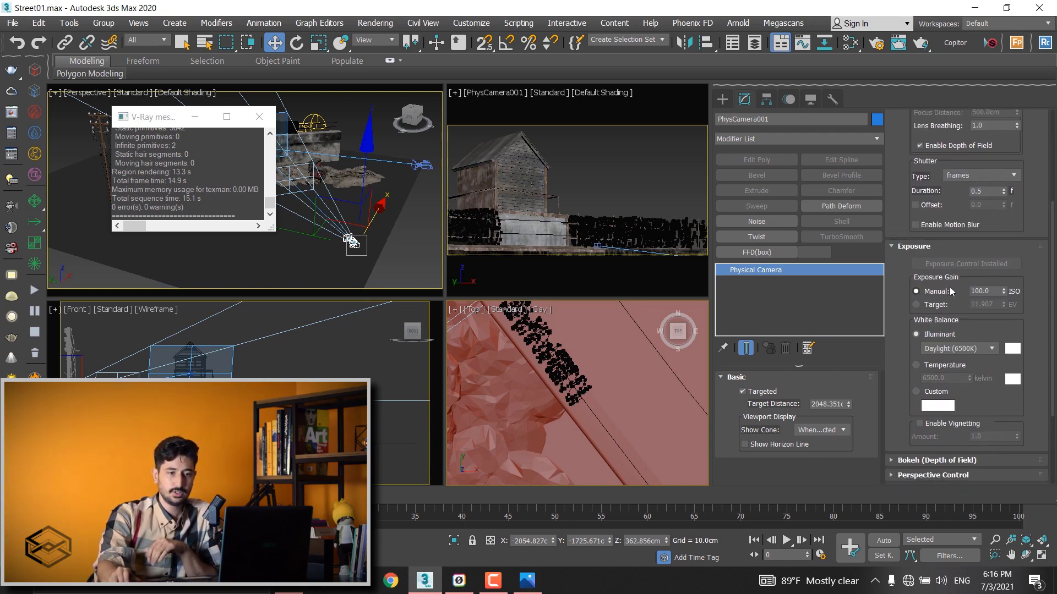
scroll(953, 236, down, 2)
scroll(963, 238, down, 1)
scroll(963, 247, up, 2)
scroll(966, 297, up, 3)
scroll(971, 352, up, 3)
scroll(953, 284, up, 1)
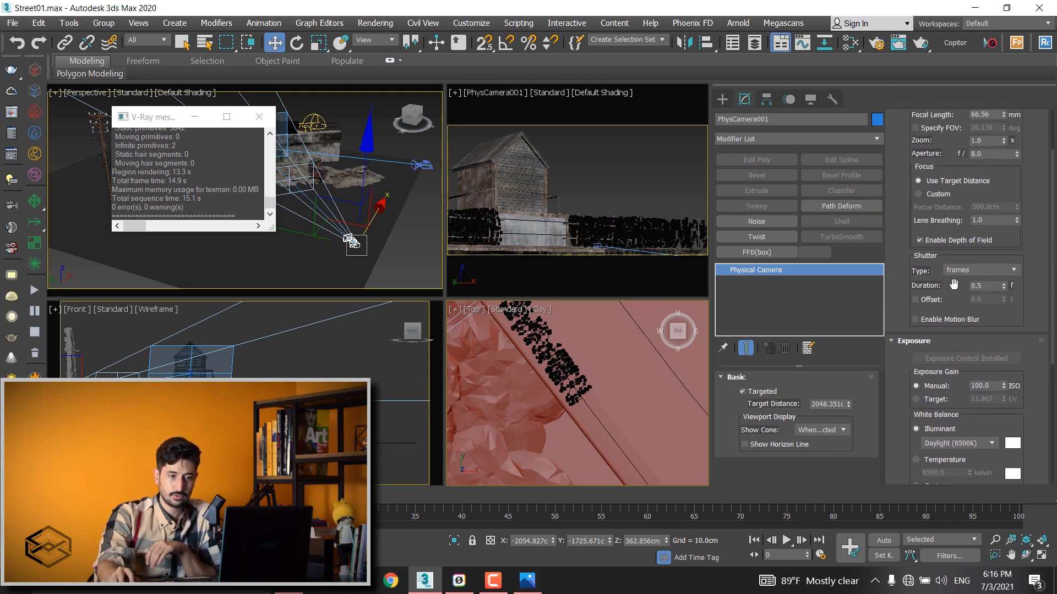
Give the camera a 1/200 s shutter (1 / seconds type) and re-render with Shift+Q.
click(965, 274)
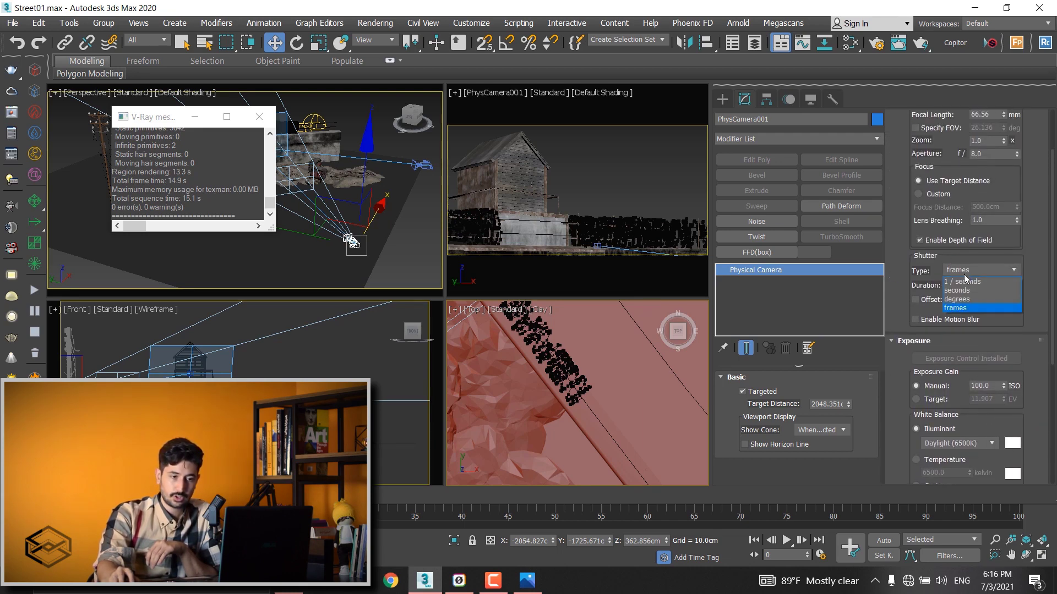
click(969, 282)
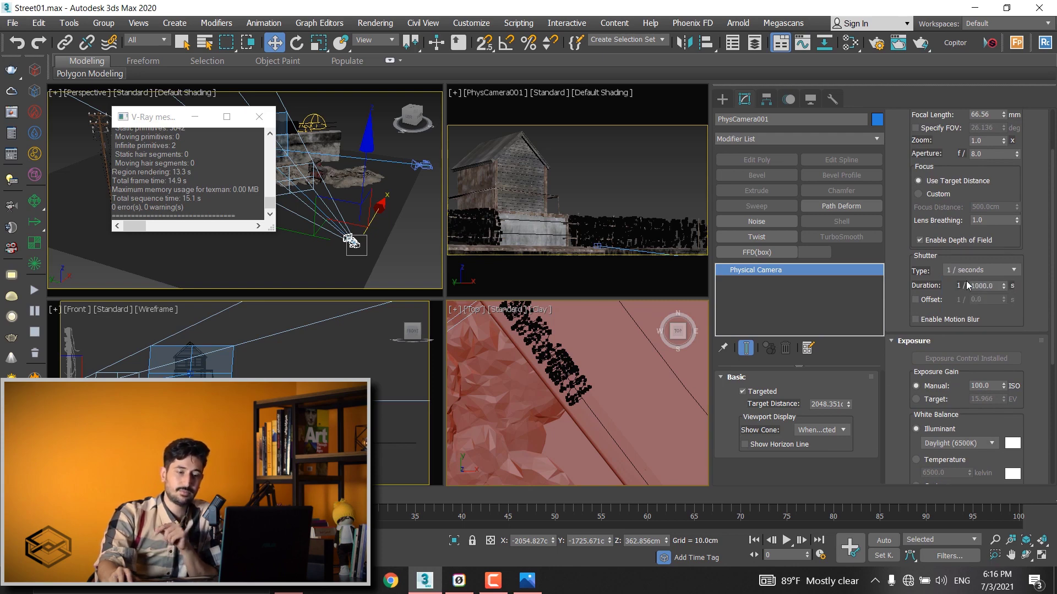
click(956, 274)
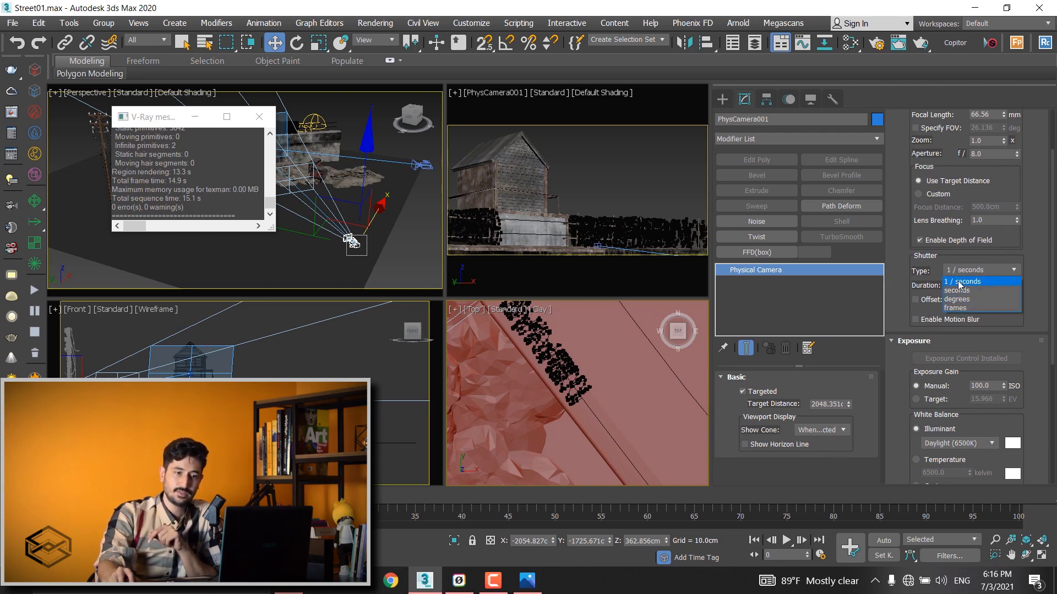
click(958, 282)
double_click(985, 284)
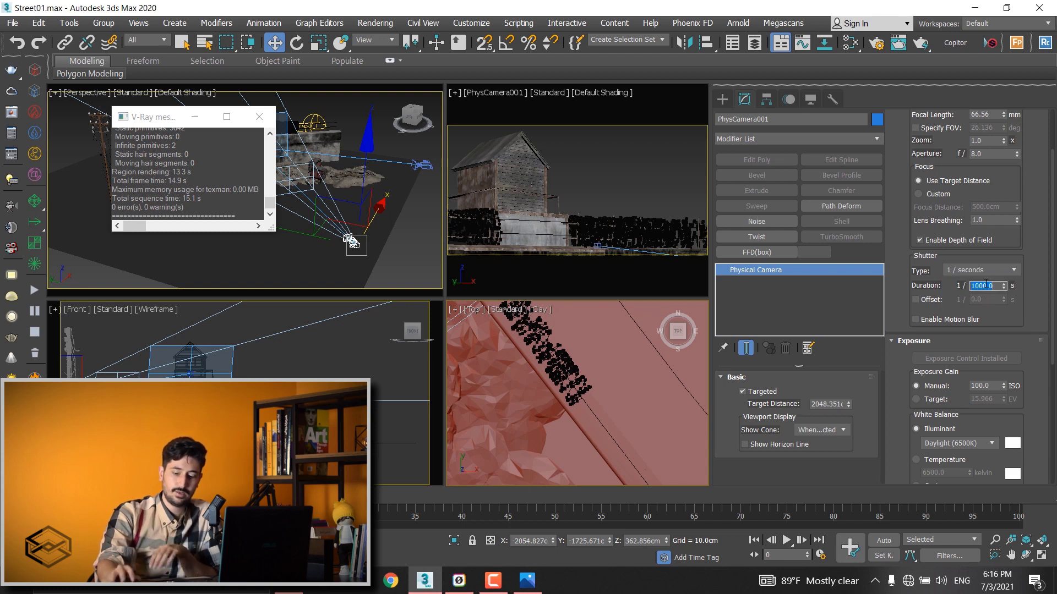
text(200)
key(Return)
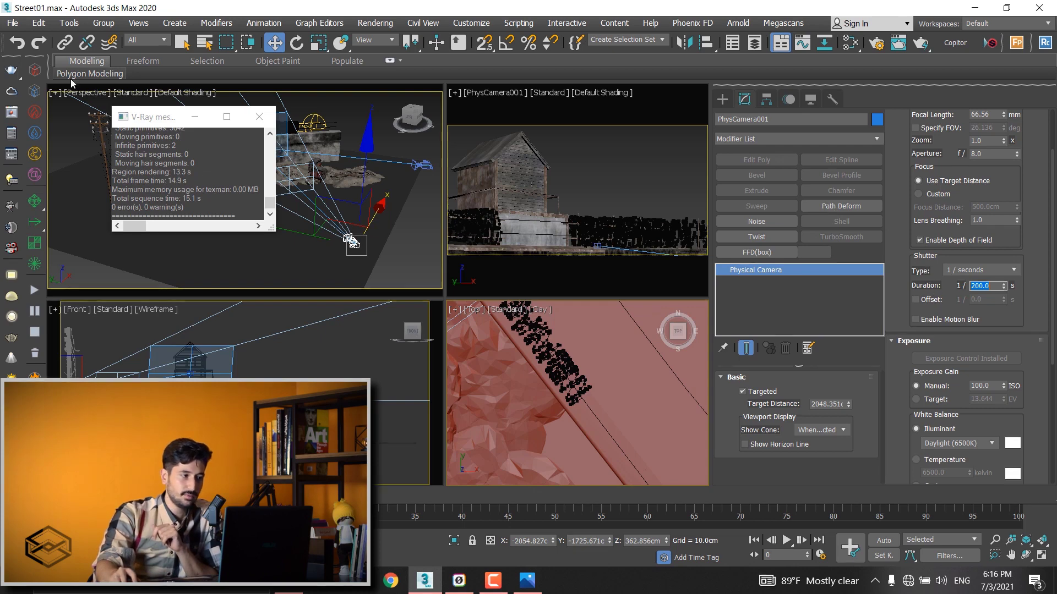
key(shift+q)
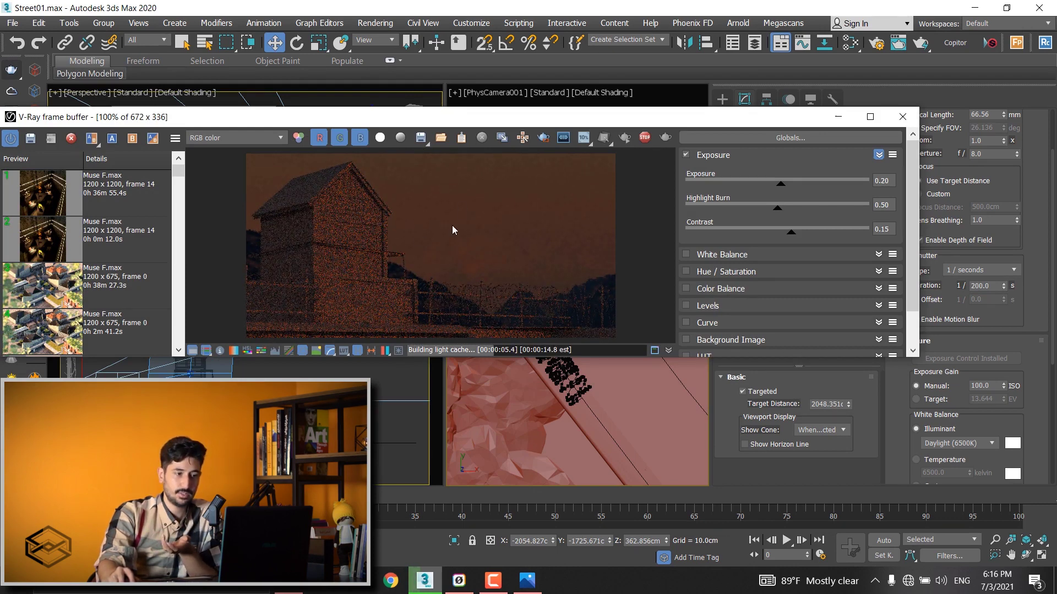
Minimize the dark render, glance at the Render.jpg exposure chart, then return to 3ds Max.
click(837, 116)
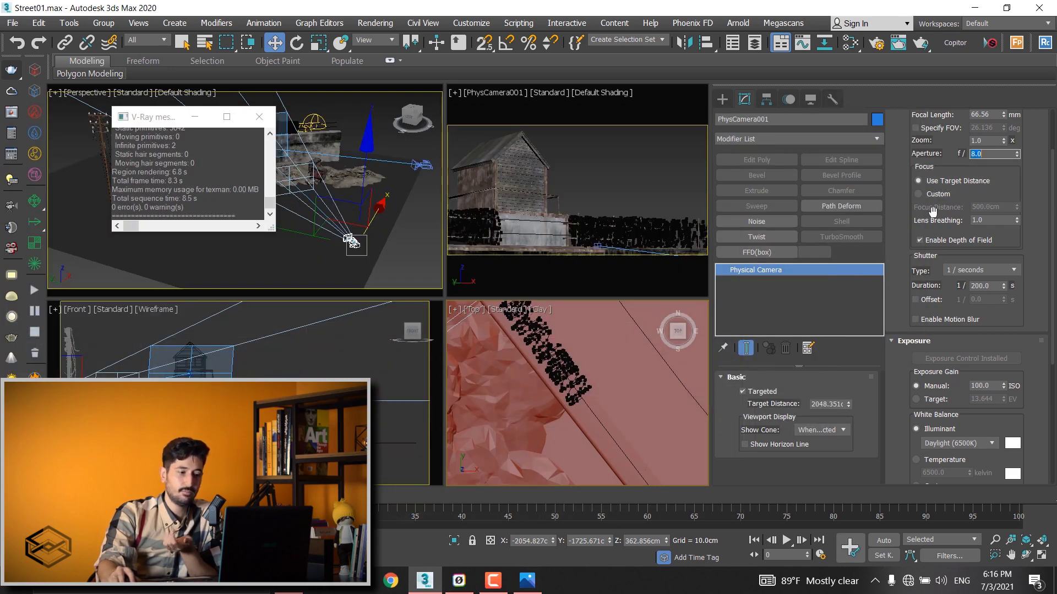
click(528, 579)
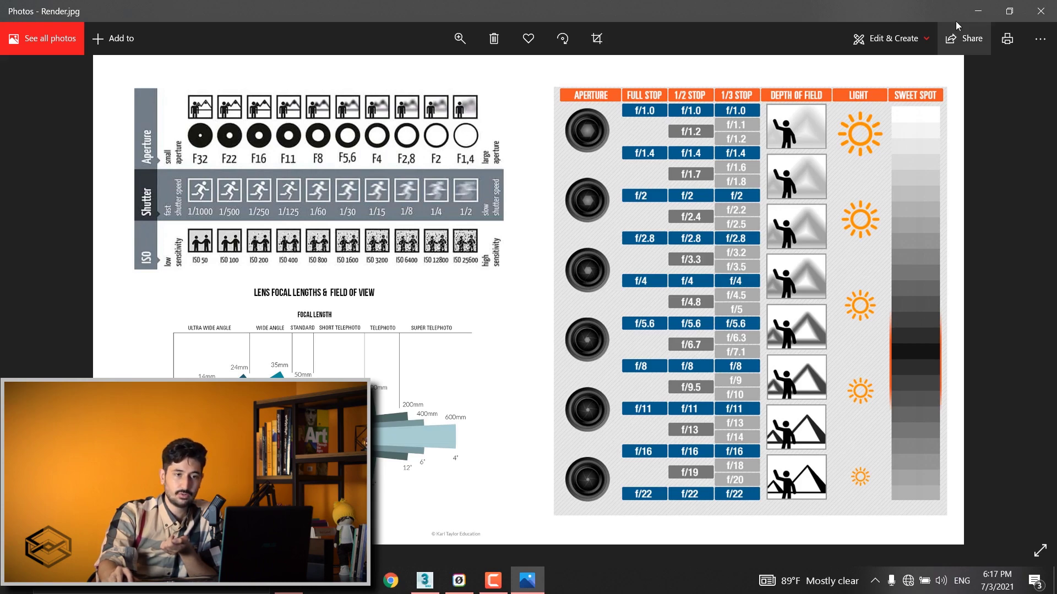
click(978, 11)
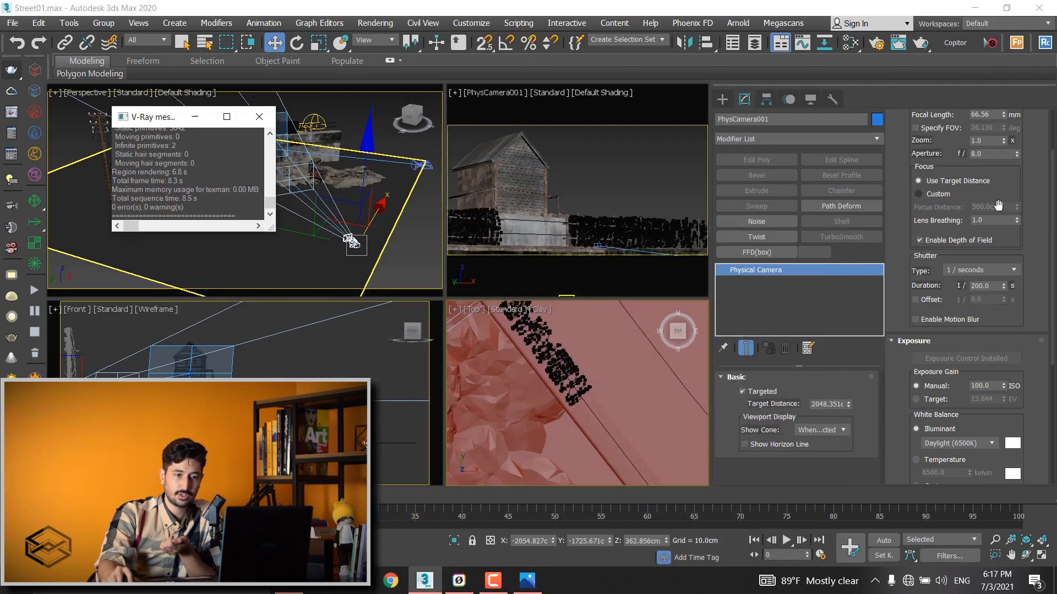
Set the camera aperture to f/4, render the brighter barn, then close the render window.
click(988, 154)
text(4)
key(Return)
click(17, 70)
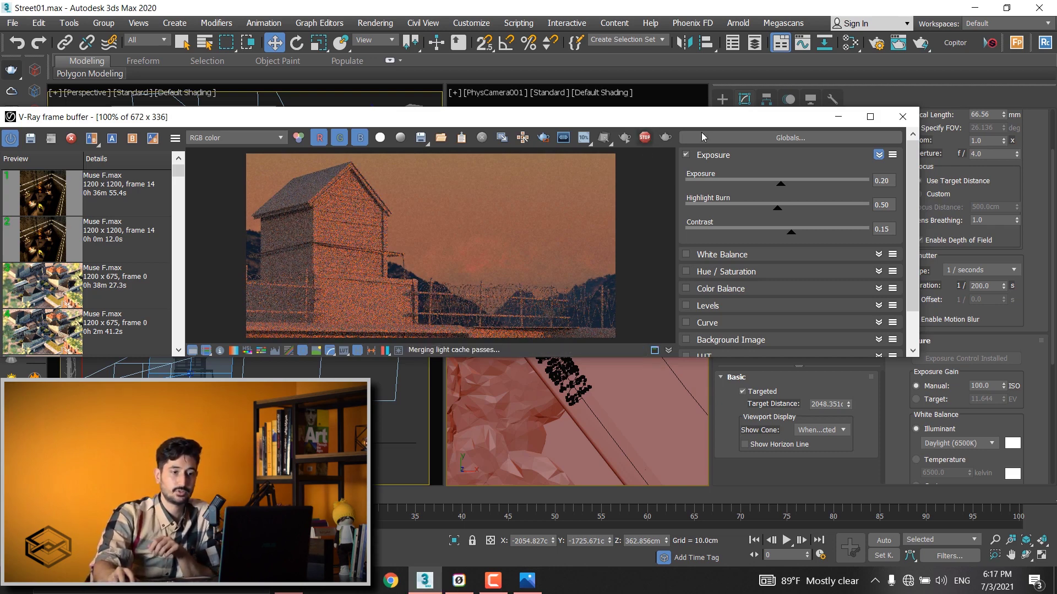
click(903, 117)
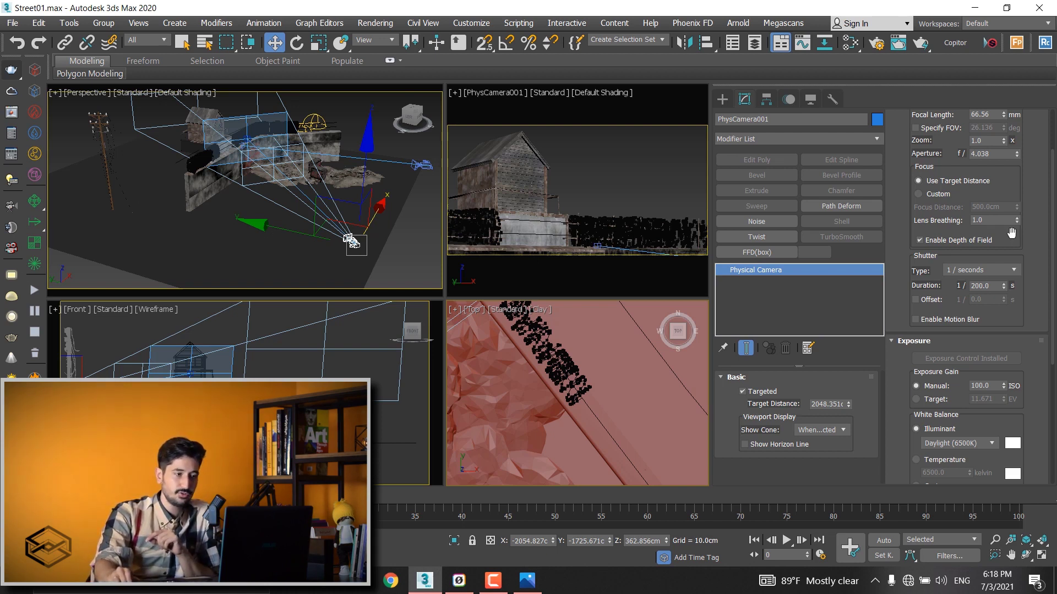
Orbit the scene, then lower the camera aperture to f/3.802.
alt+middle_drag(352, 217, 328, 190)
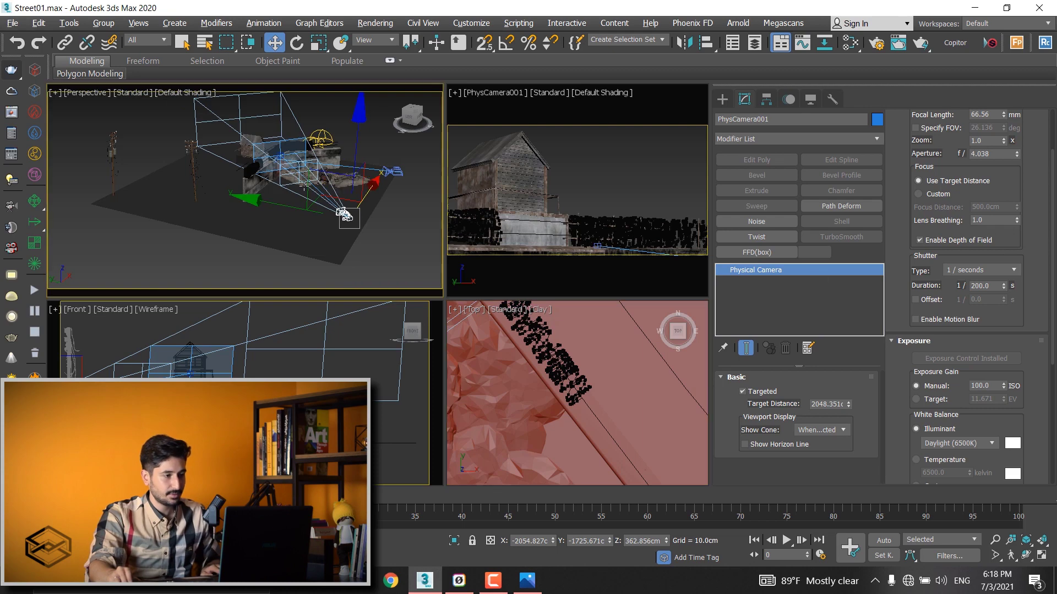
scroll(328, 190, up, 1)
scroll(316, 220, up, 1)
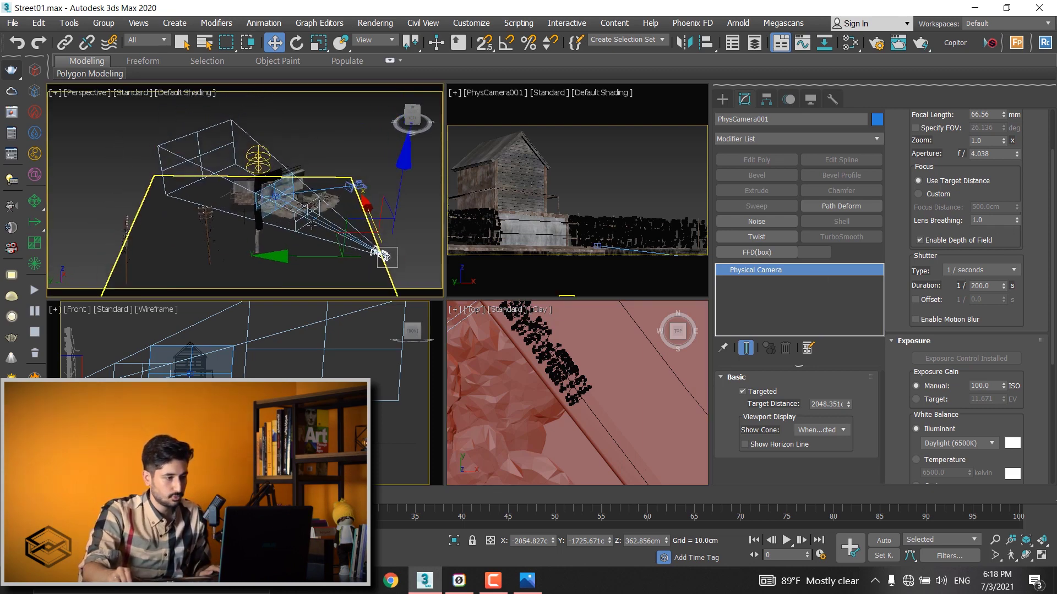
scroll(314, 222, up, 2)
scroll(314, 223, down, 3)
scroll(313, 222, down, 3)
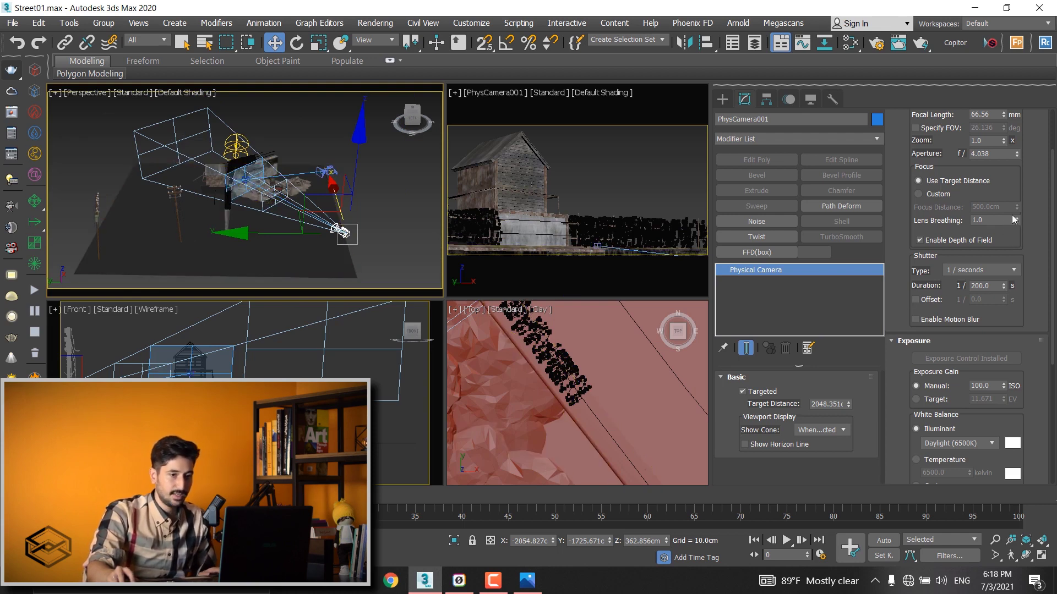
click(1017, 157)
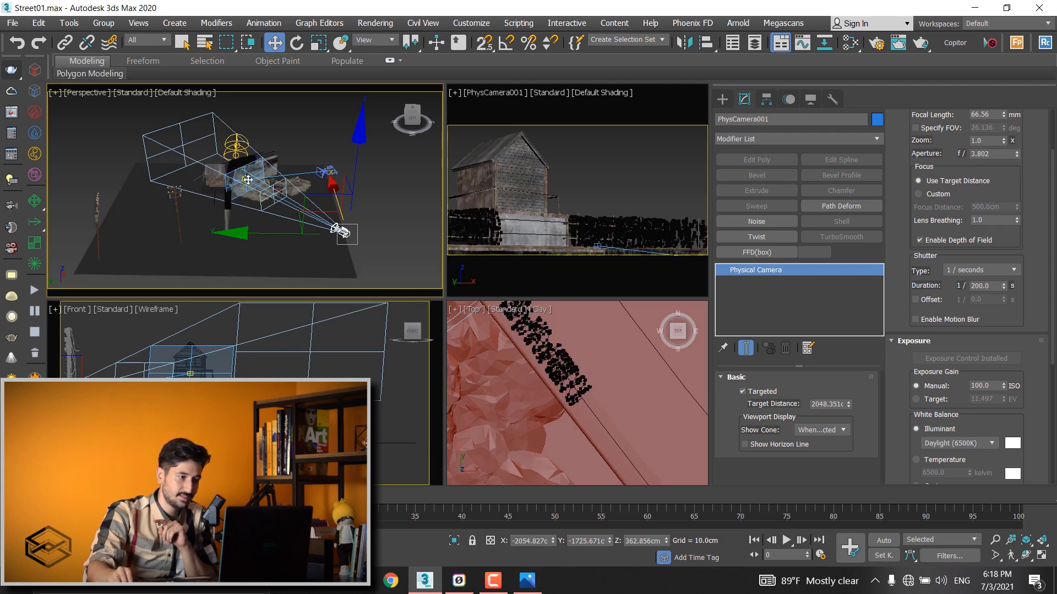
Open the aperture to f/2.784, enable depth of field, and lower it further to about f/1.789.
scroll(247, 180, up, 5)
scroll(247, 180, down, 2)
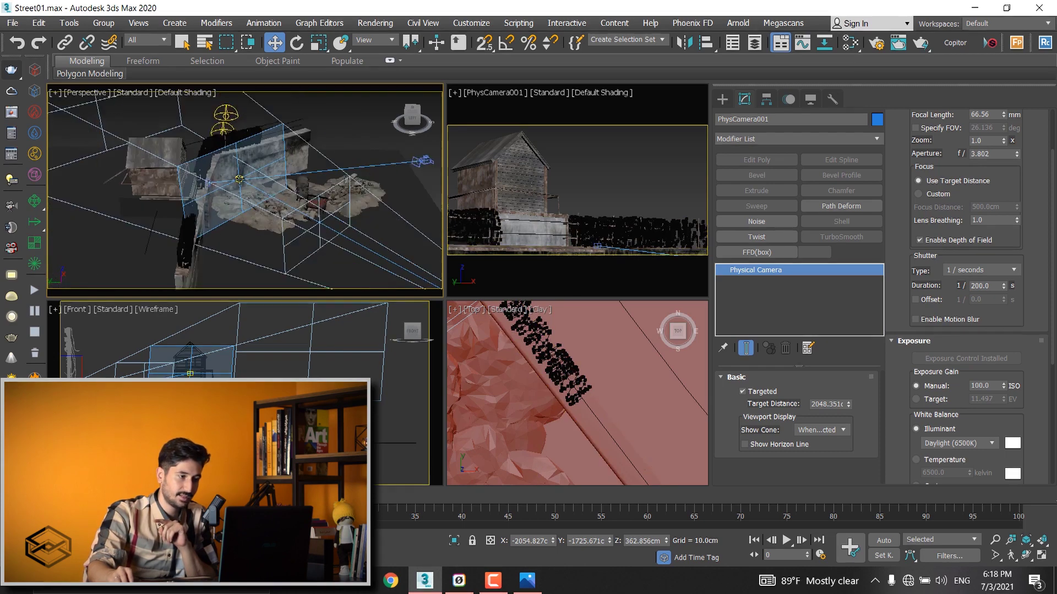
click(1016, 156)
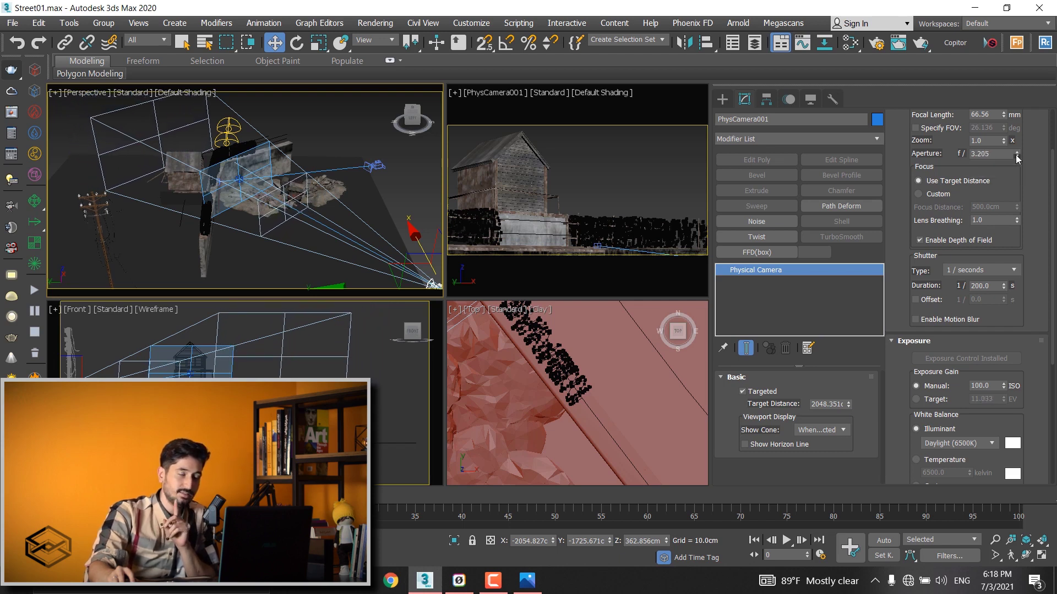
drag(1016, 158, 974, 165)
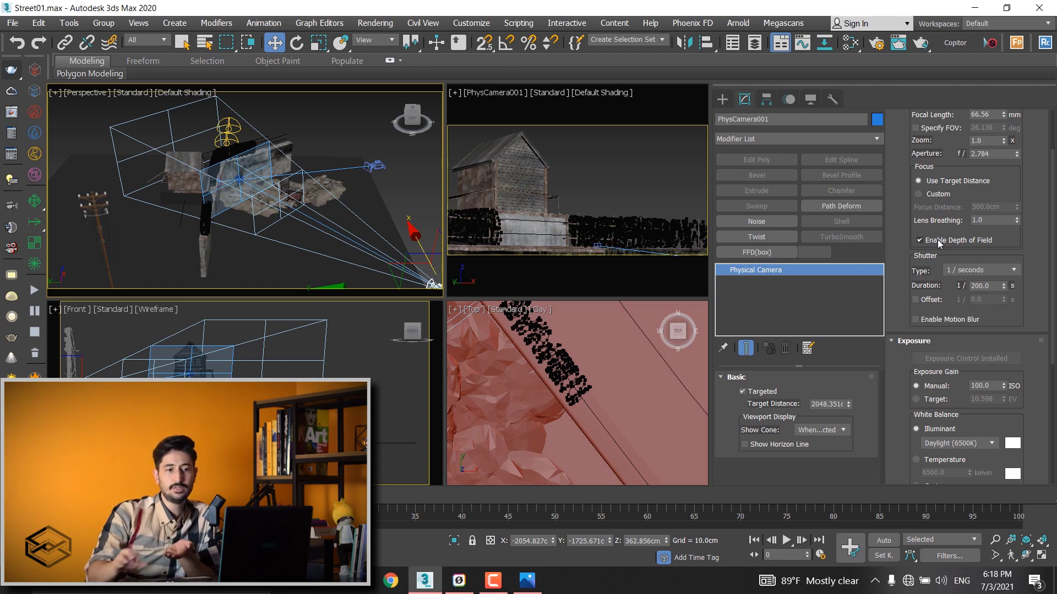
click(936, 243)
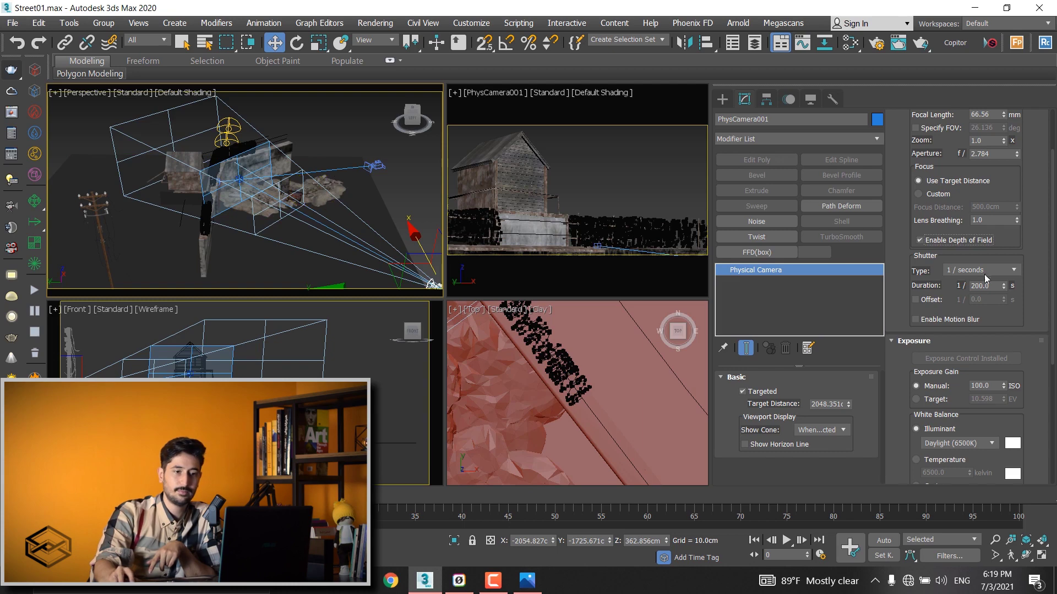
click(1018, 159)
Keep widening the aperture while orbiting around the house, camera and power pole.
drag(1015, 156, 1016, 156)
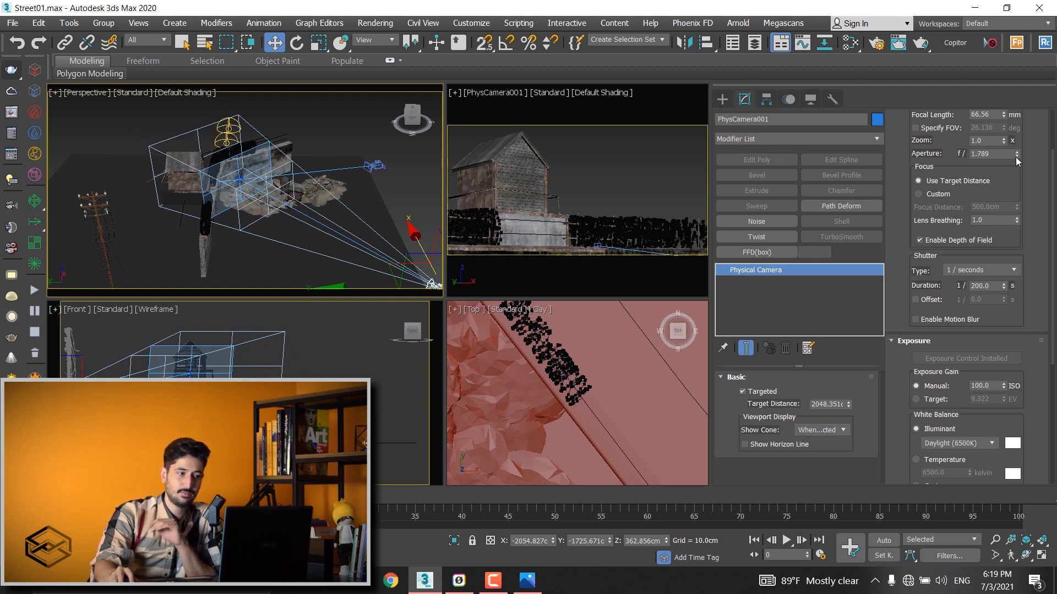
scroll(228, 208, up, 3)
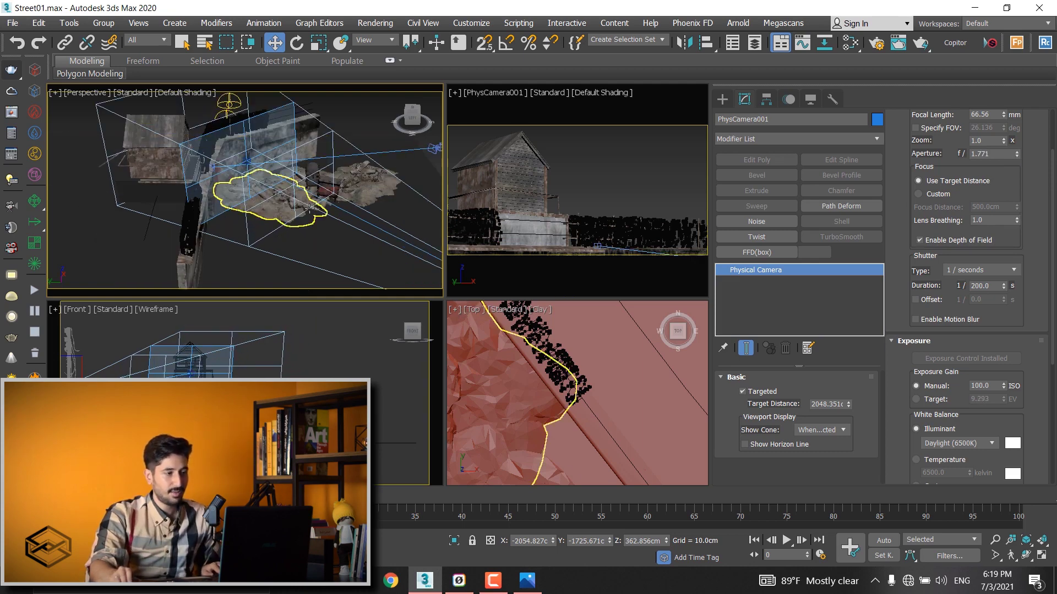
alt+middle_drag(227, 208, 335, 205)
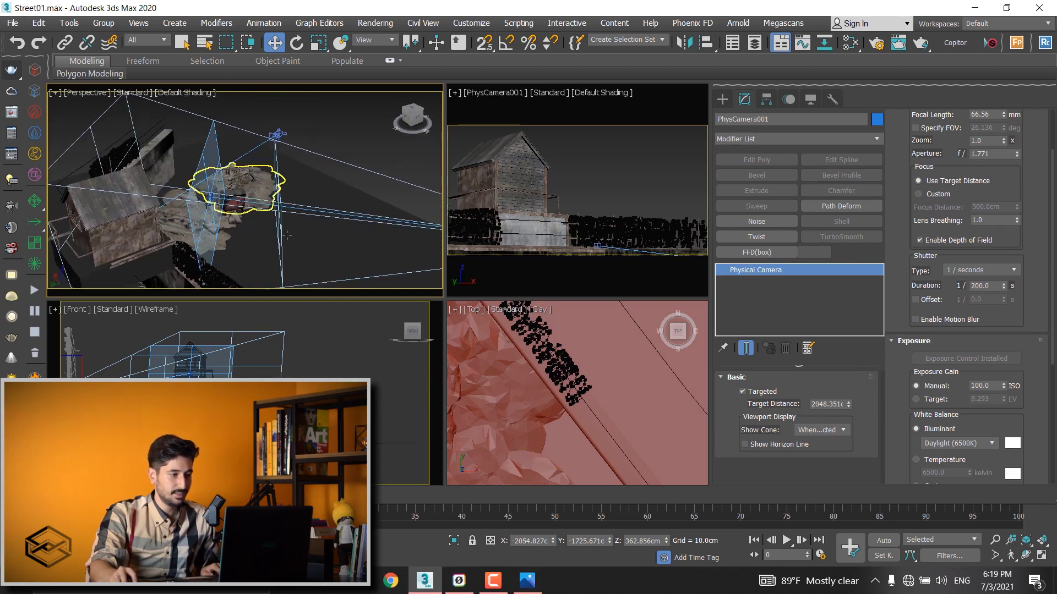
click(116, 167)
alt+middle_drag(117, 167, 229, 214)
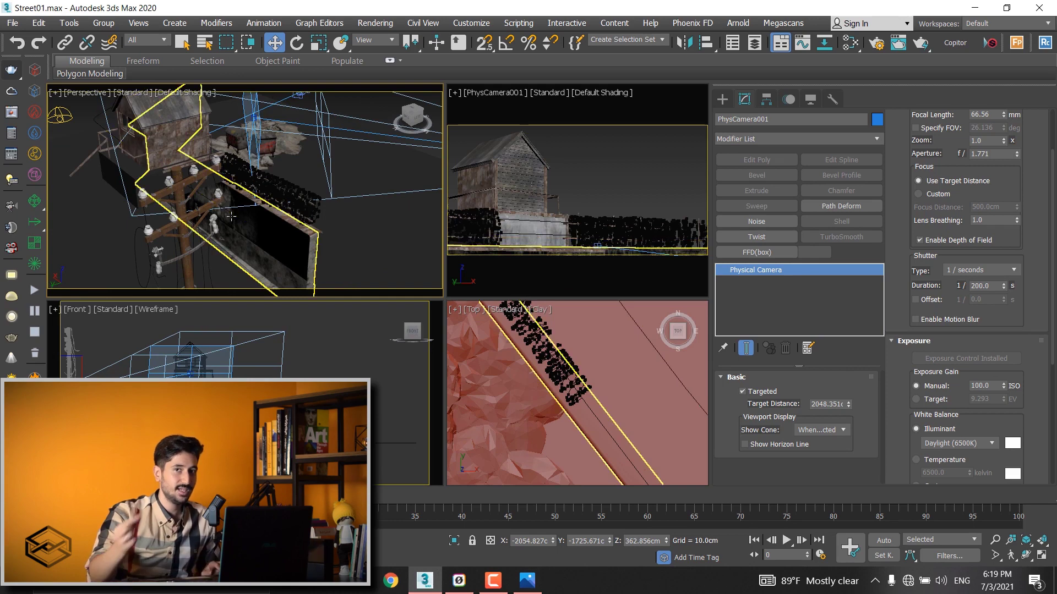
scroll(238, 211, down, 5)
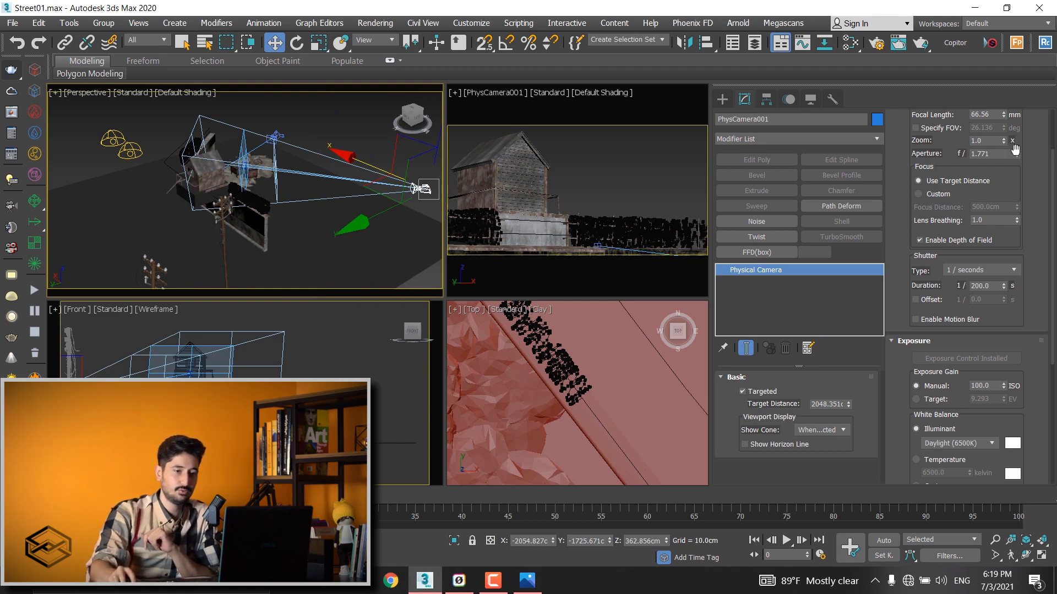
Bring the aperture down to f/0.726, inspect the house, then raise it slightly to f/0.926.
drag(1016, 153, 1016, 231)
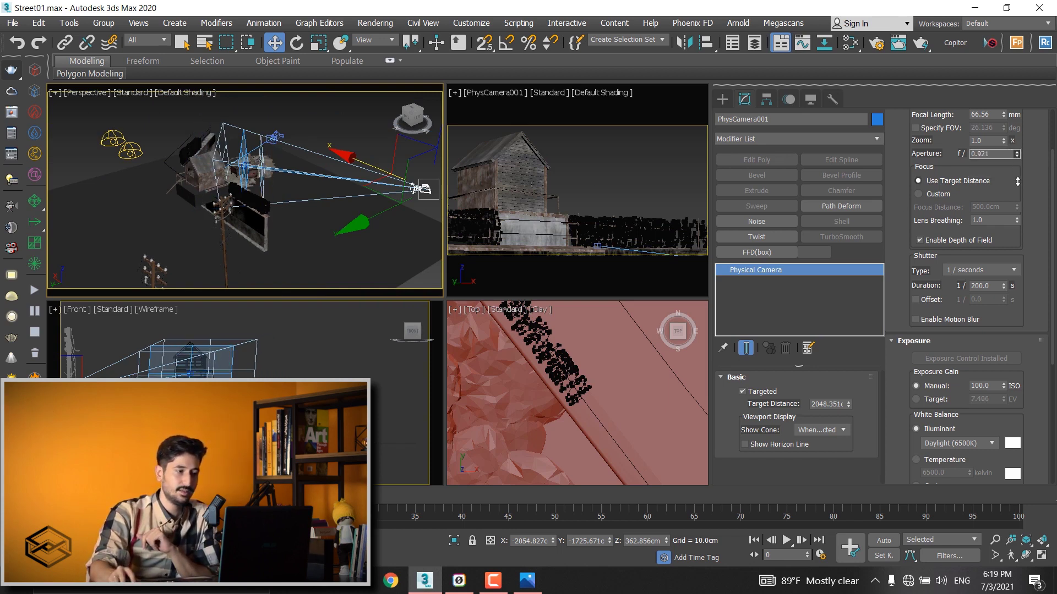
scroll(344, 214, up, 5)
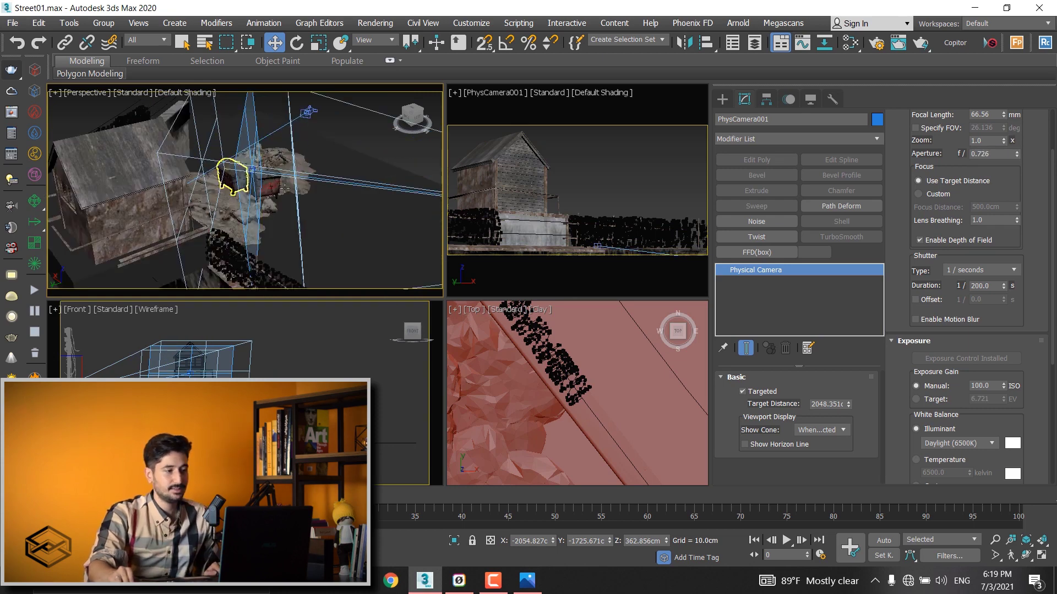
mouse_move(344, 214)
middle_down()
mouse_move(163, 194)
mouse_move(302, 147)
mouse_move(261, 187)
middle_up()
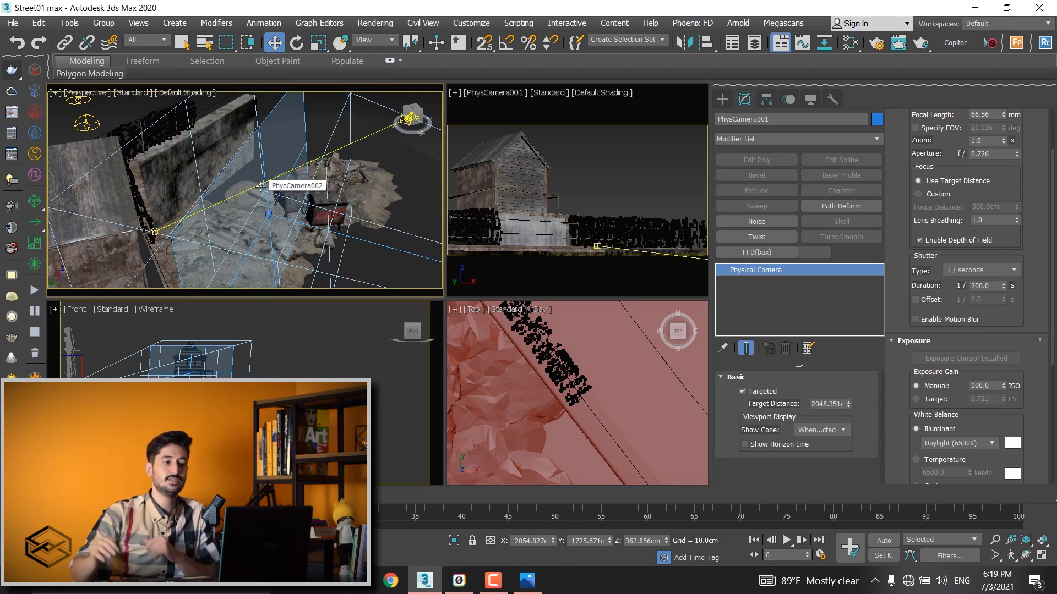
scroll(261, 188, down, 5)
alt+middle_drag(261, 187, 288, 180)
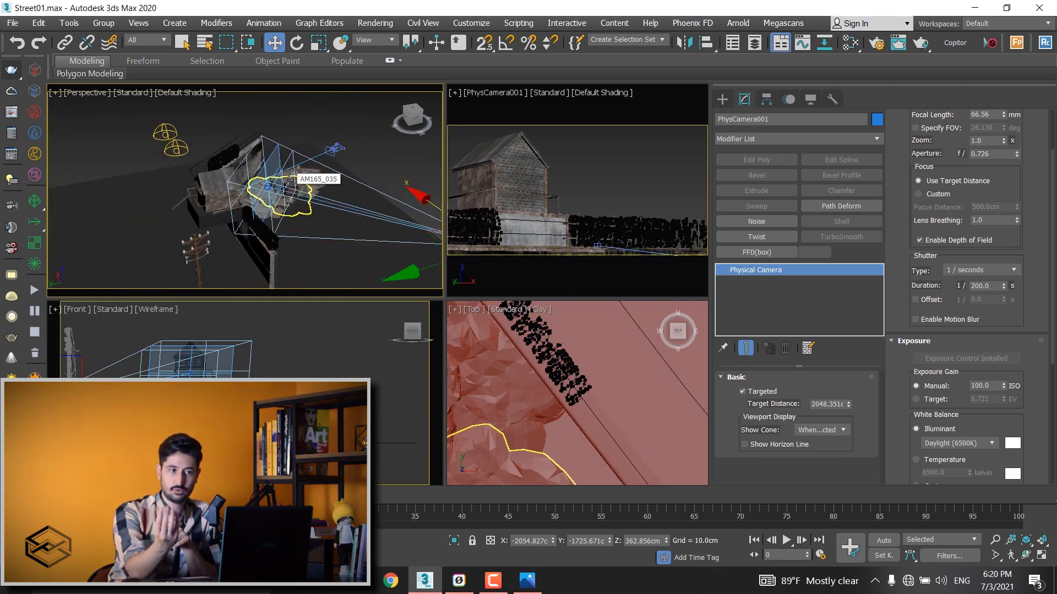
scroll(289, 180, up, 3)
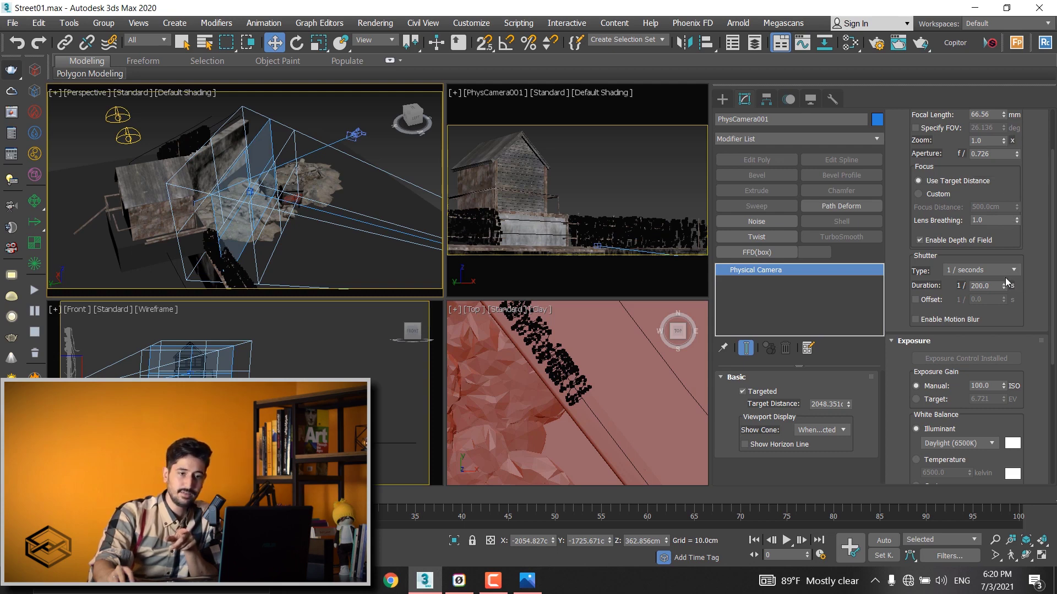
mouse_move(1017, 155)
mouse_down()
mouse_move(1015, 168)
mouse_move(1023, 145)
mouse_move(1012, 152)
mouse_up()
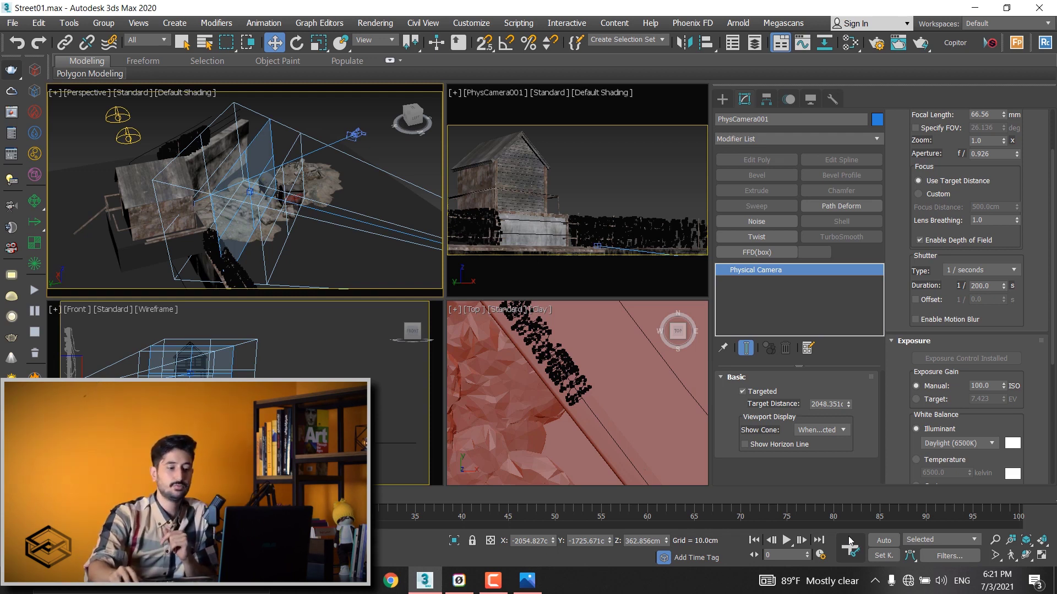
Zoom into the Render.jpg exposure chart's aperture row in Photos, then return to 3ds Max.
click(527, 580)
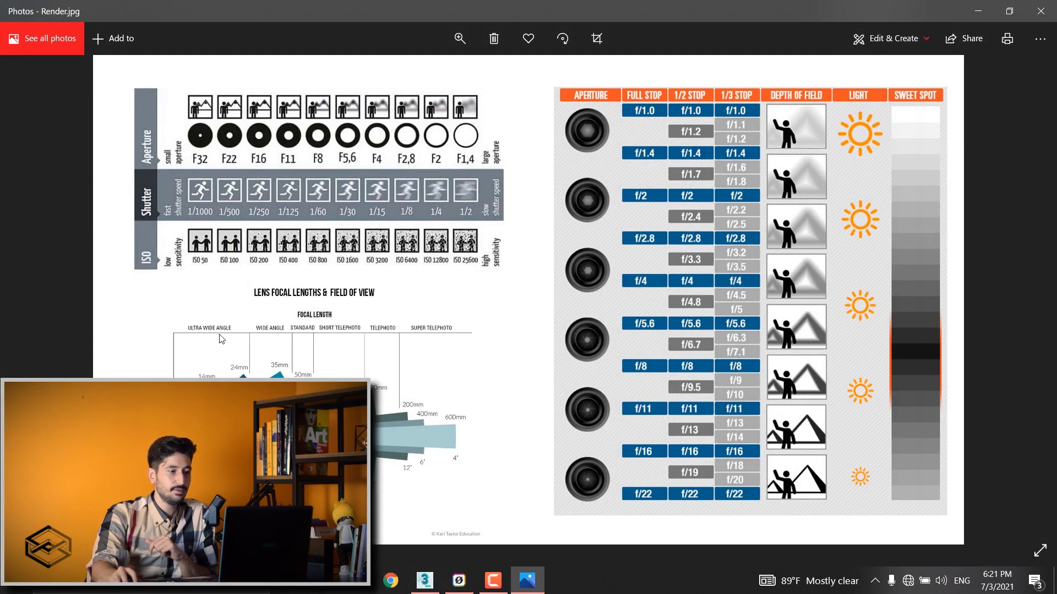
scroll(209, 220, up, 3)
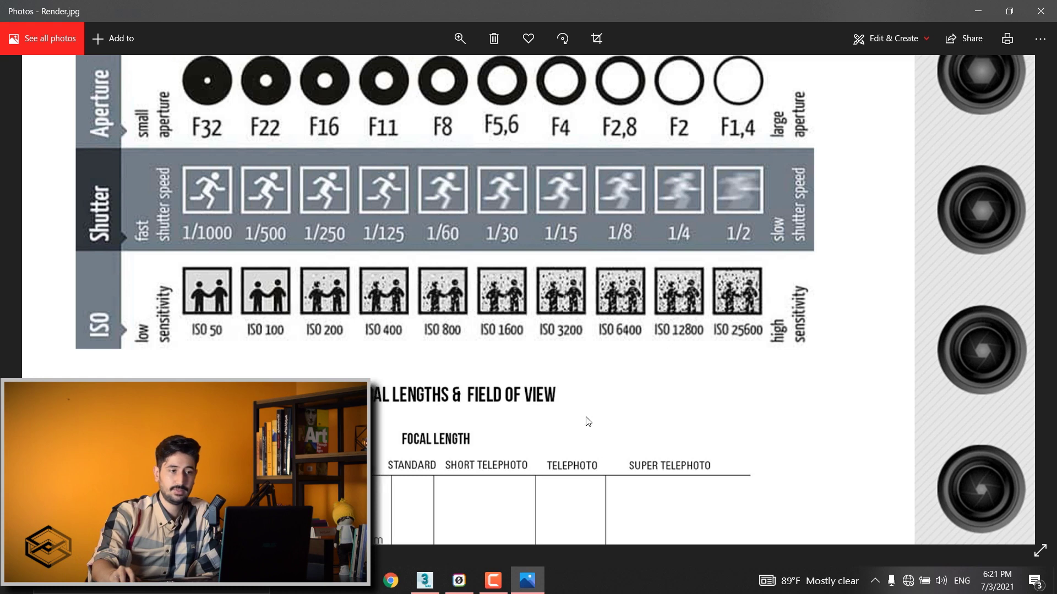
drag(575, 400, 583, 466)
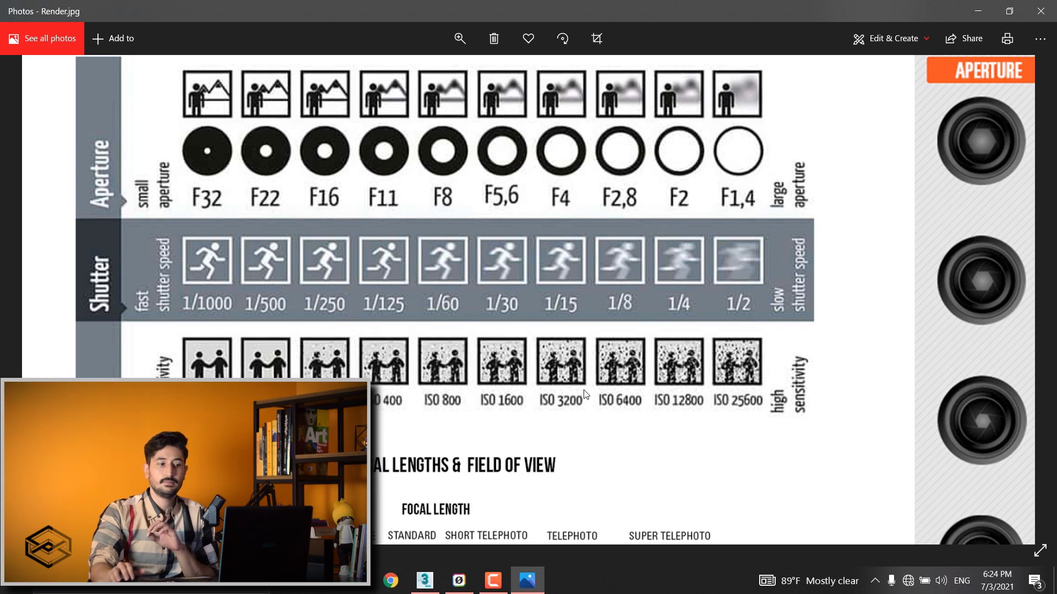
click(425, 580)
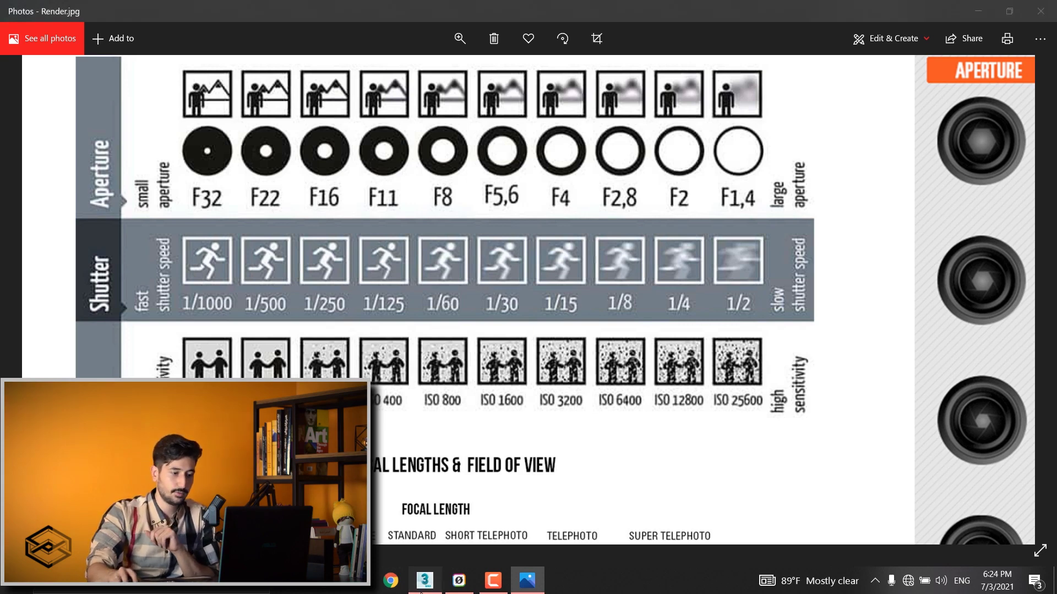
Scroll up to the Lens rollout, recheck the exposure chart, and return to 3ds Max.
drag(906, 199, 900, 240)
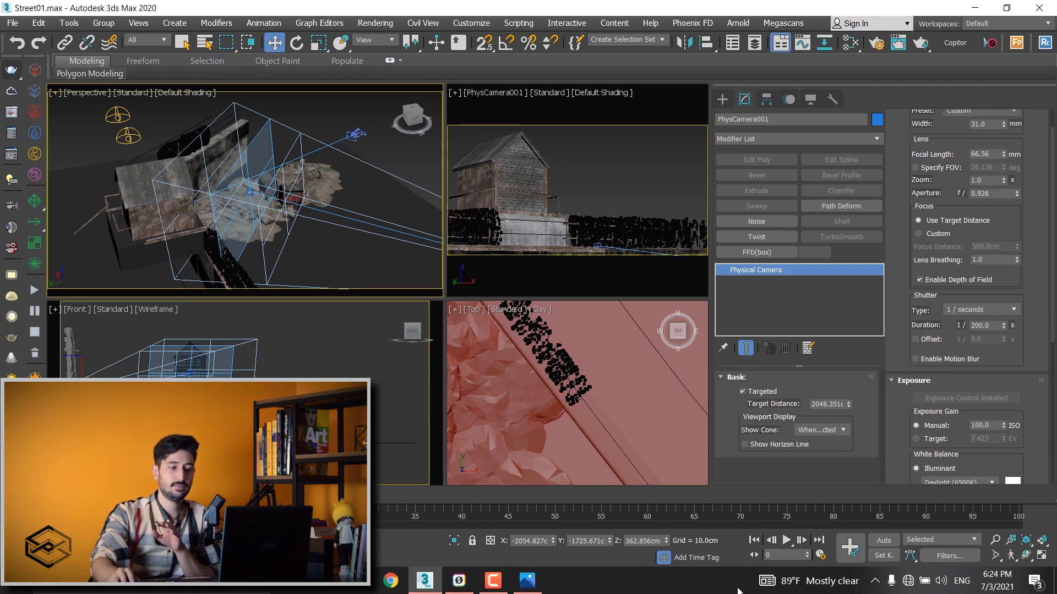
click(527, 580)
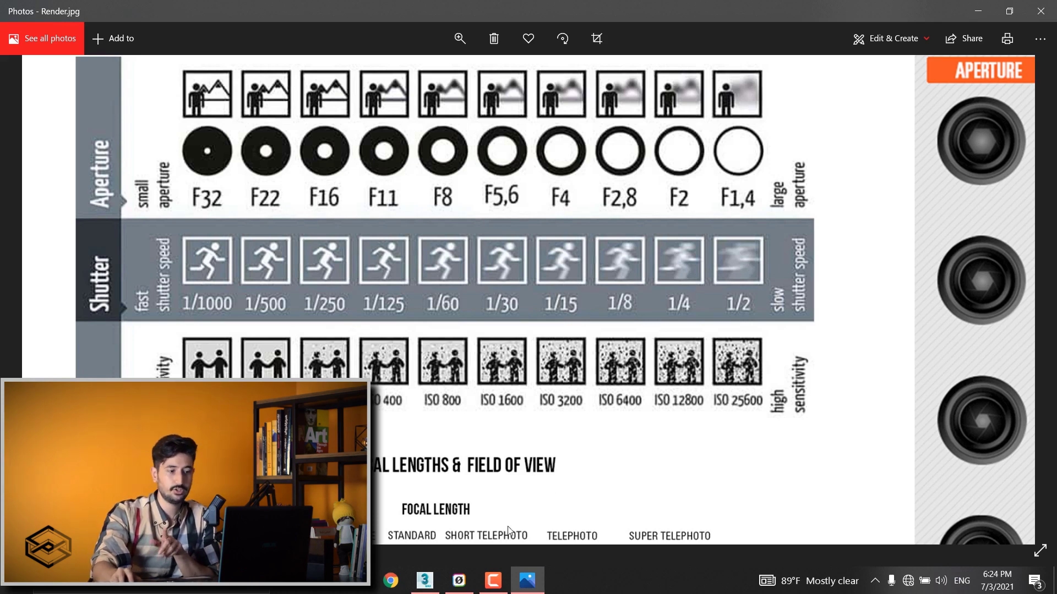
click(424, 581)
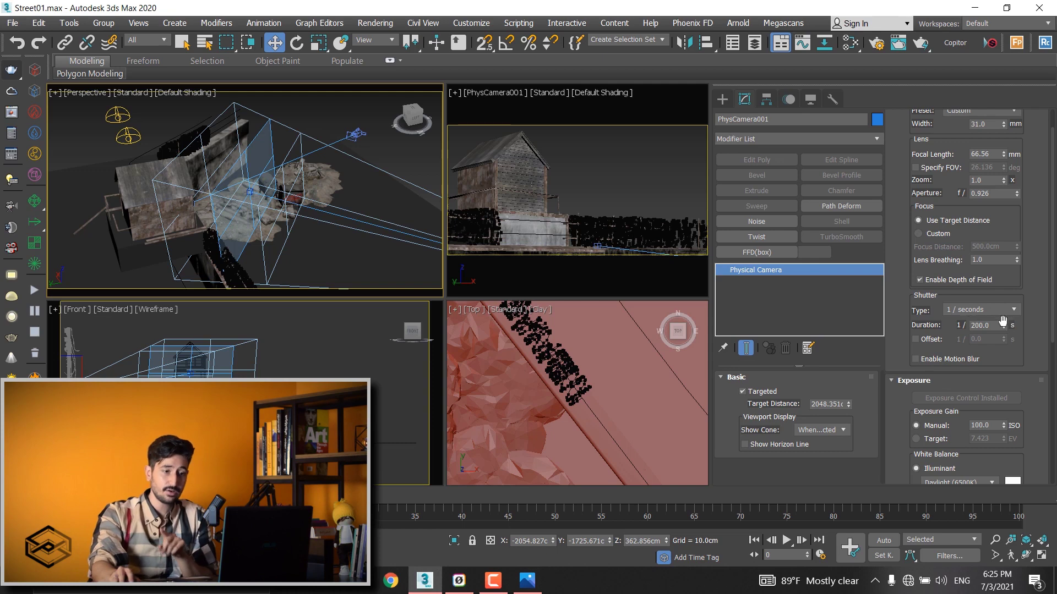
Render the washed-out barn through PhysCamera001 and select the Shutter Duration value.
click(14, 72)
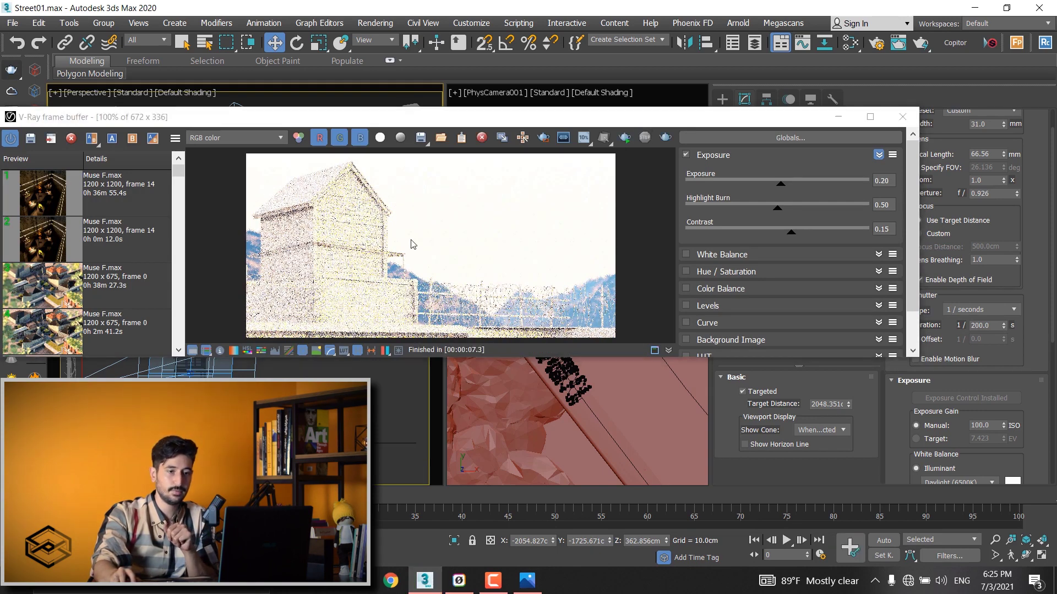
double_click(989, 325)
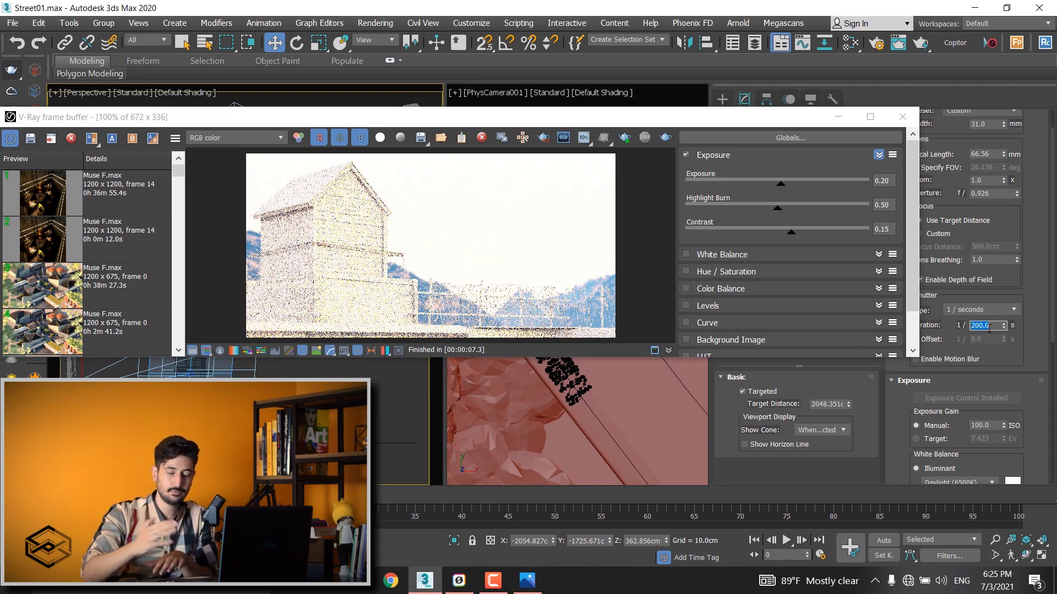
Set shutter duration to 1/1000 s, preview the darker render, then stop and close it.
text(1000)
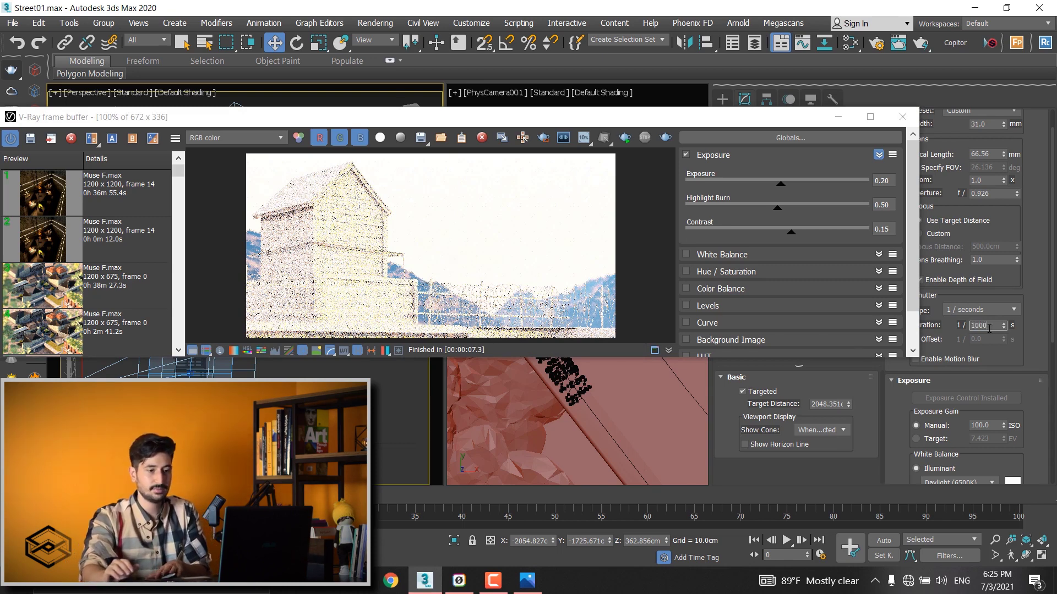
click(666, 137)
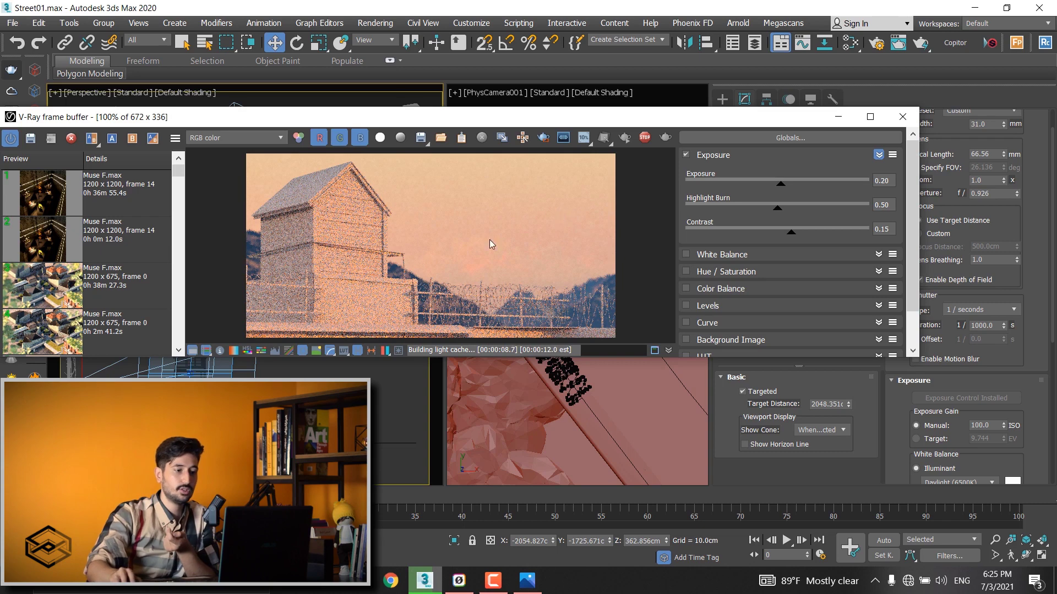
click(645, 138)
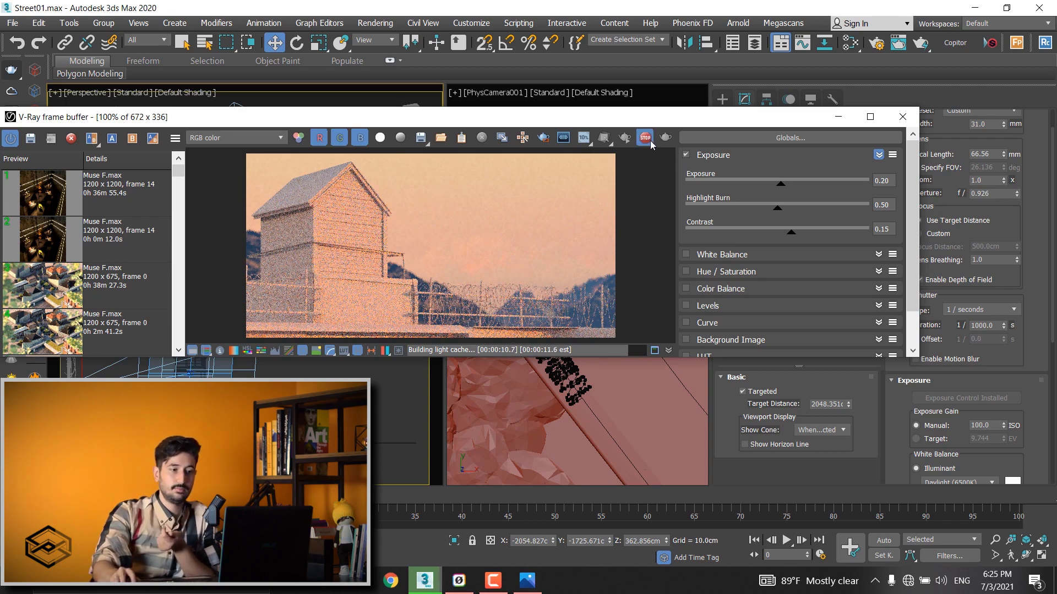
click(903, 117)
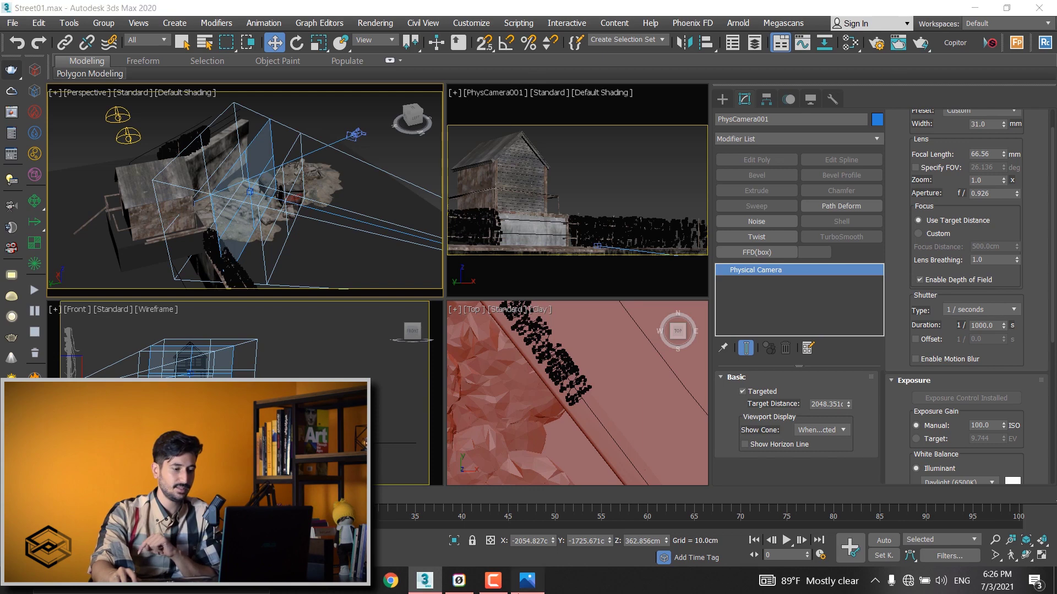
View the Render.jpg aperture, shutter, ISO and focal length chart in Photos, then return to 3ds Max.
click(527, 580)
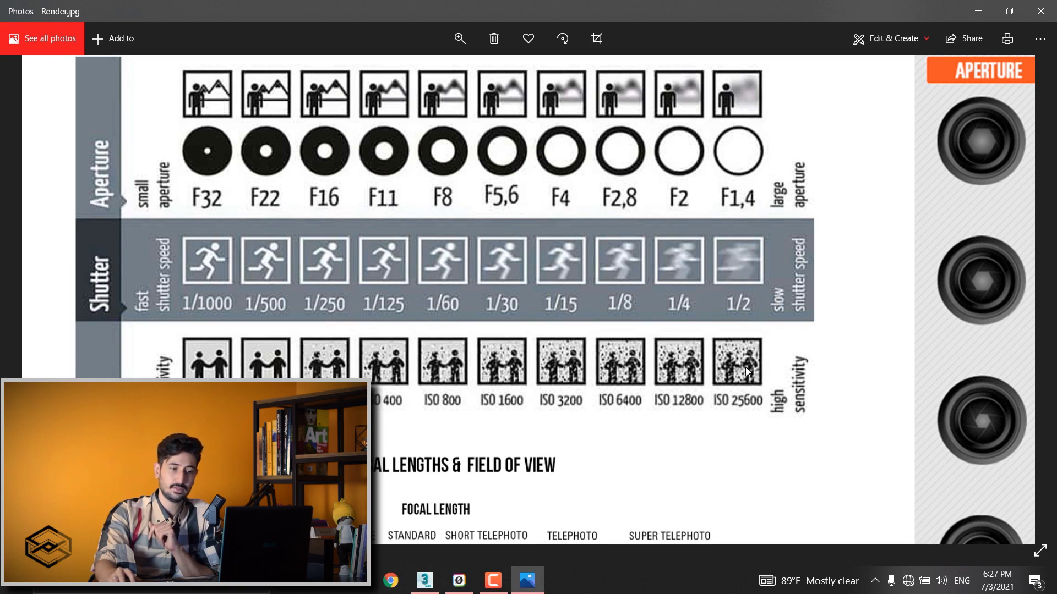
scroll(747, 372, down, 3)
scroll(474, 241, up, 2)
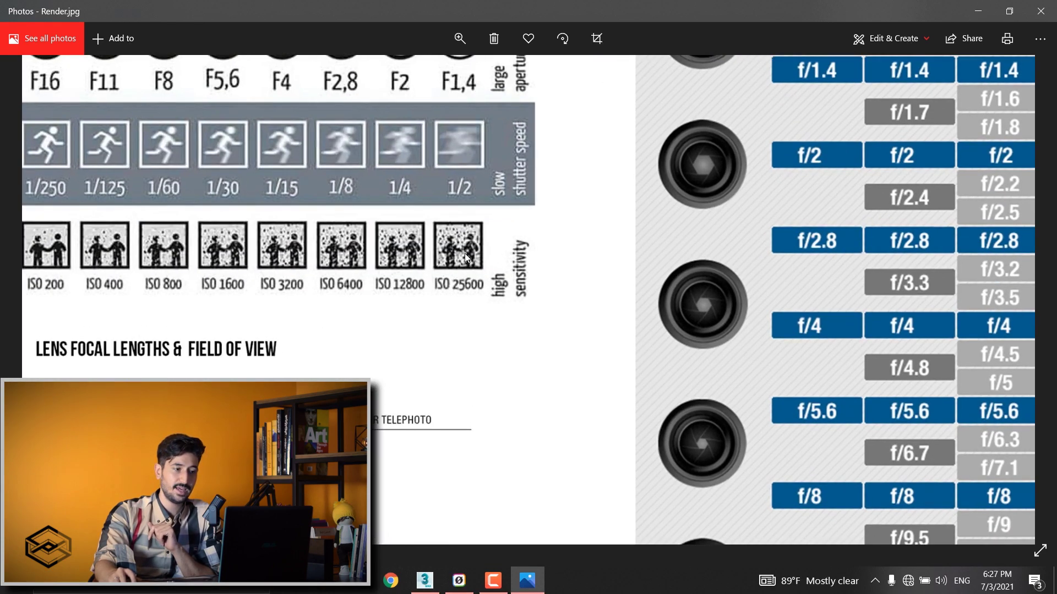
scroll(465, 253, down, 2)
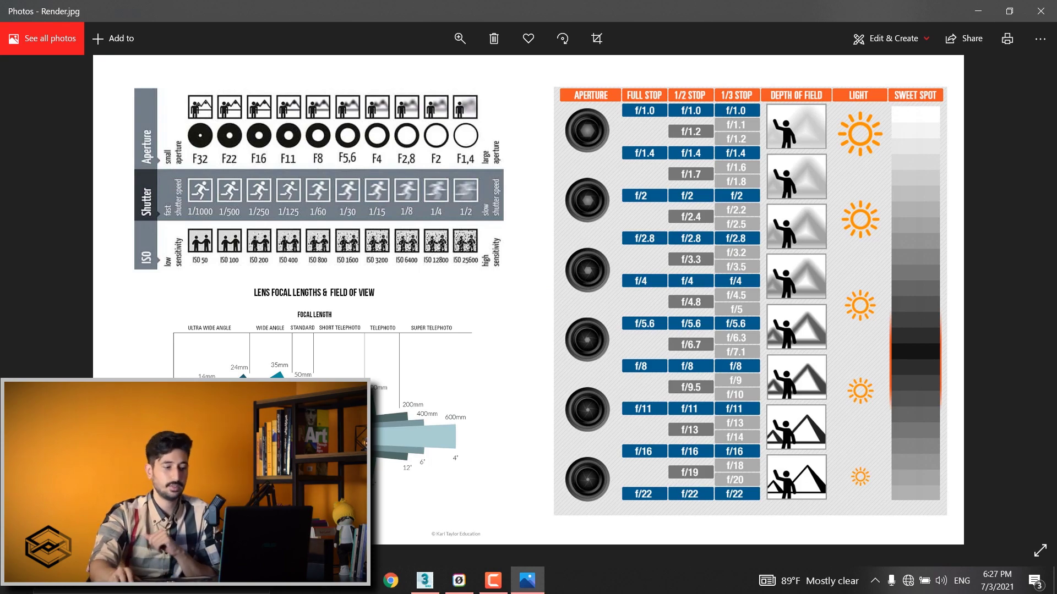
click(424, 580)
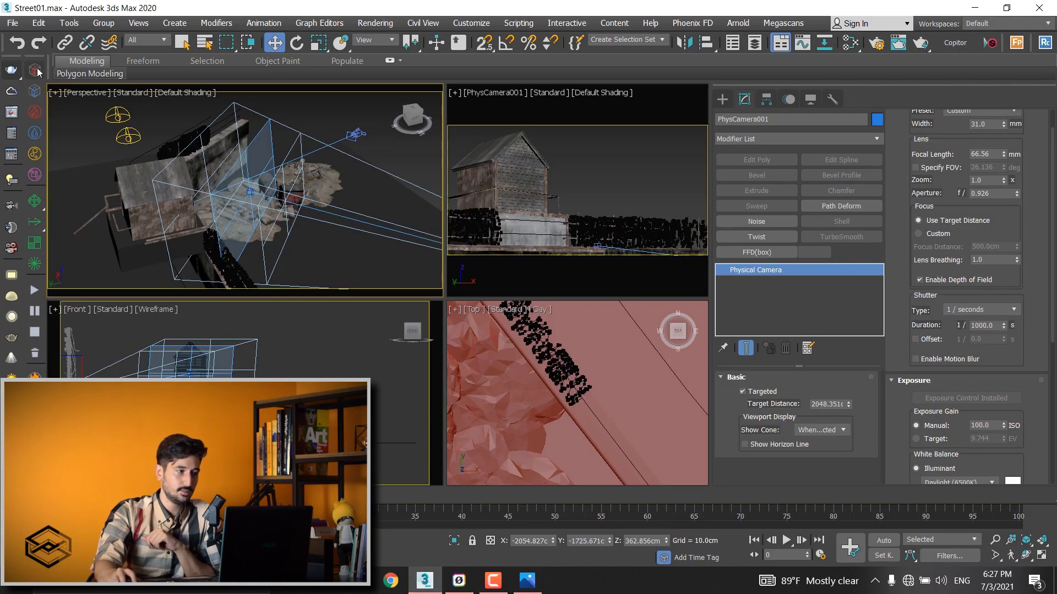
Test-render the camera view, set exposure gain to ISO 1000, and render again.
key(shift+q)
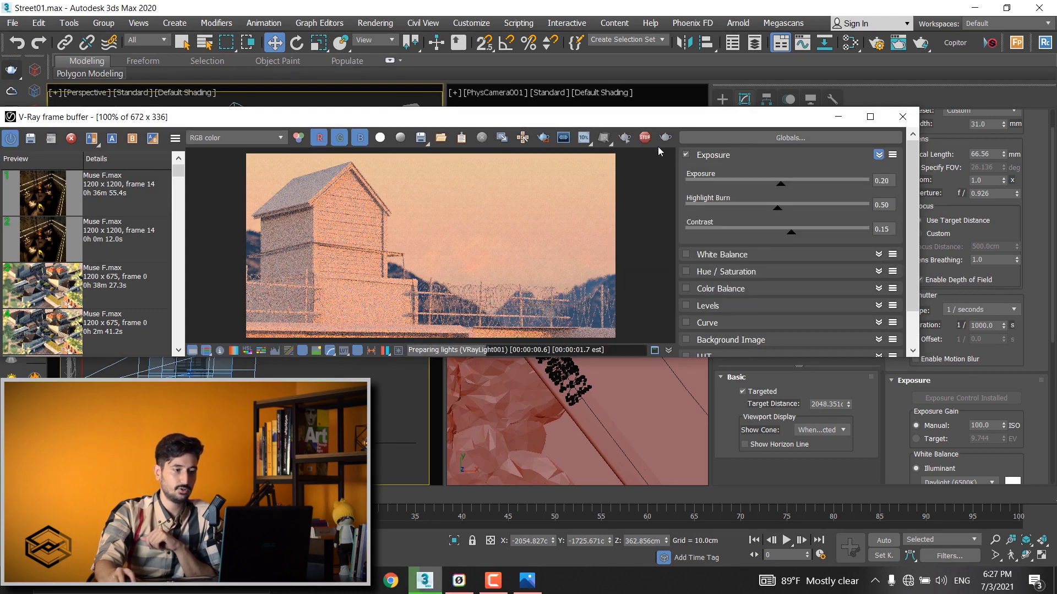
click(837, 121)
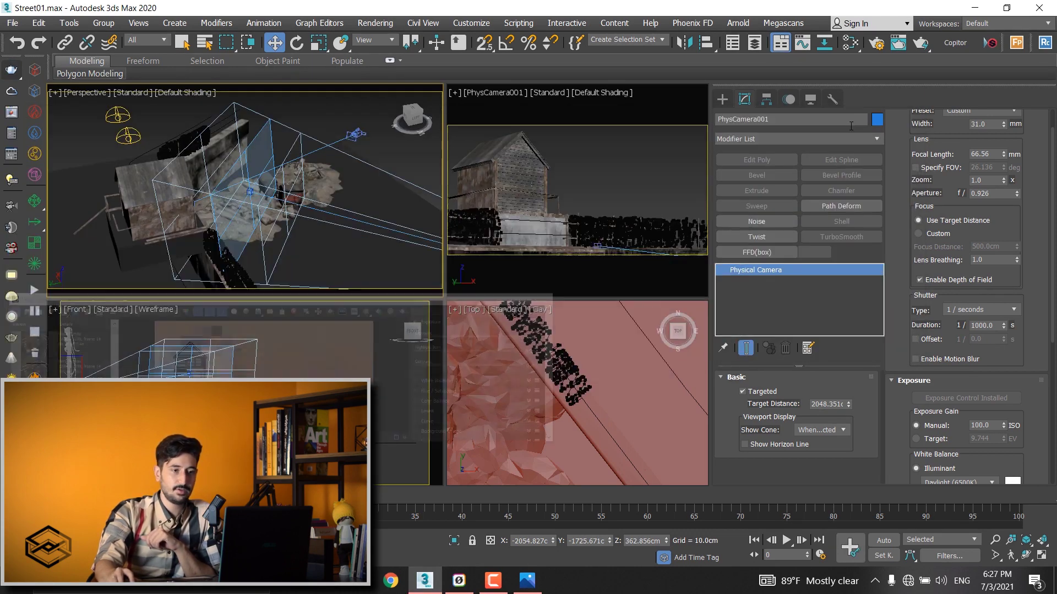
scroll(989, 350, down, 2)
double_click(989, 378)
text(100)
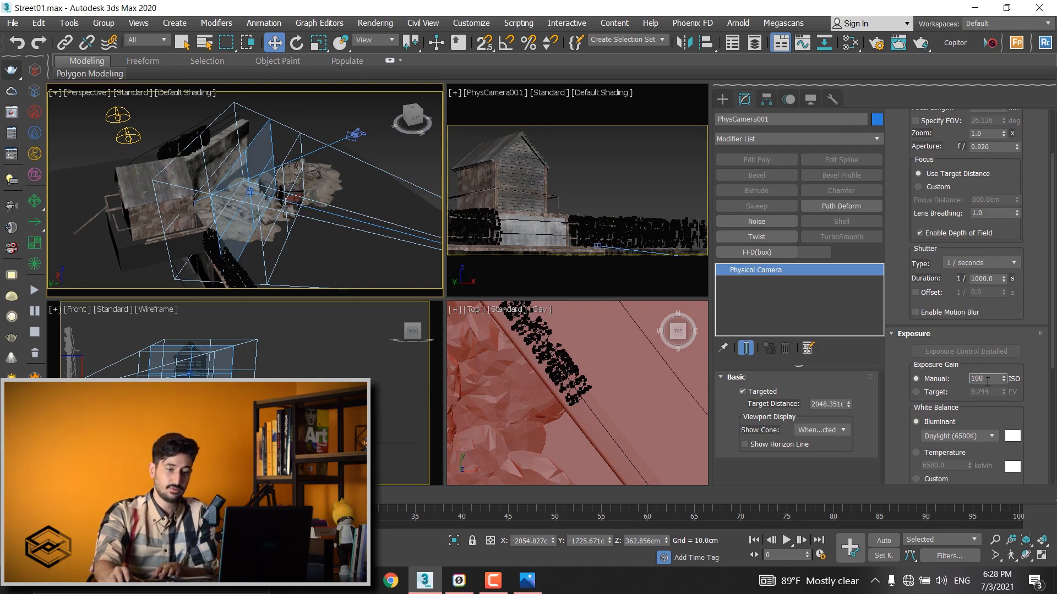
key(Return)
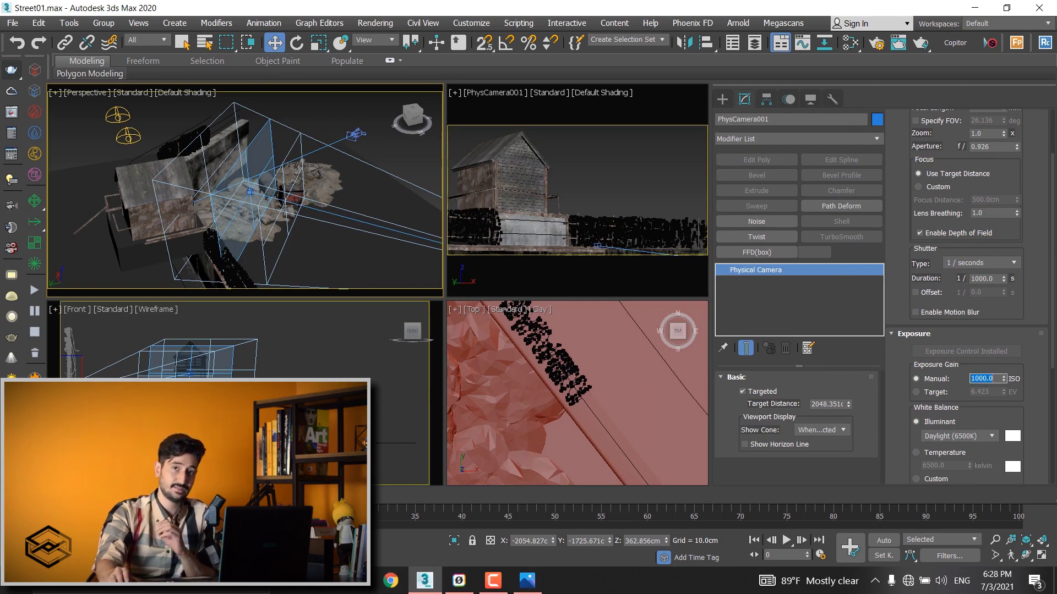
key(shift+q)
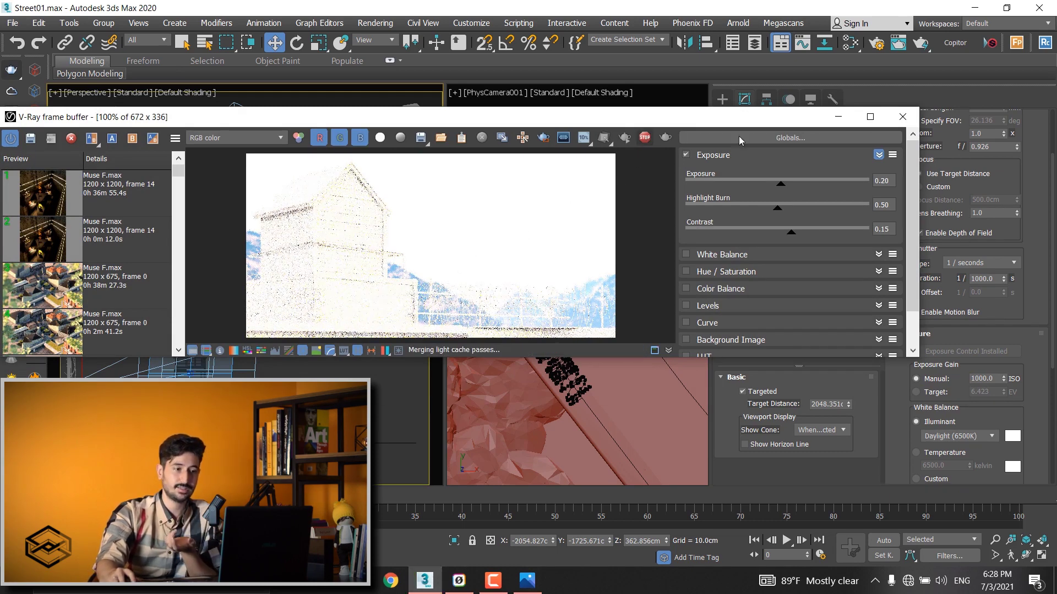
click(837, 117)
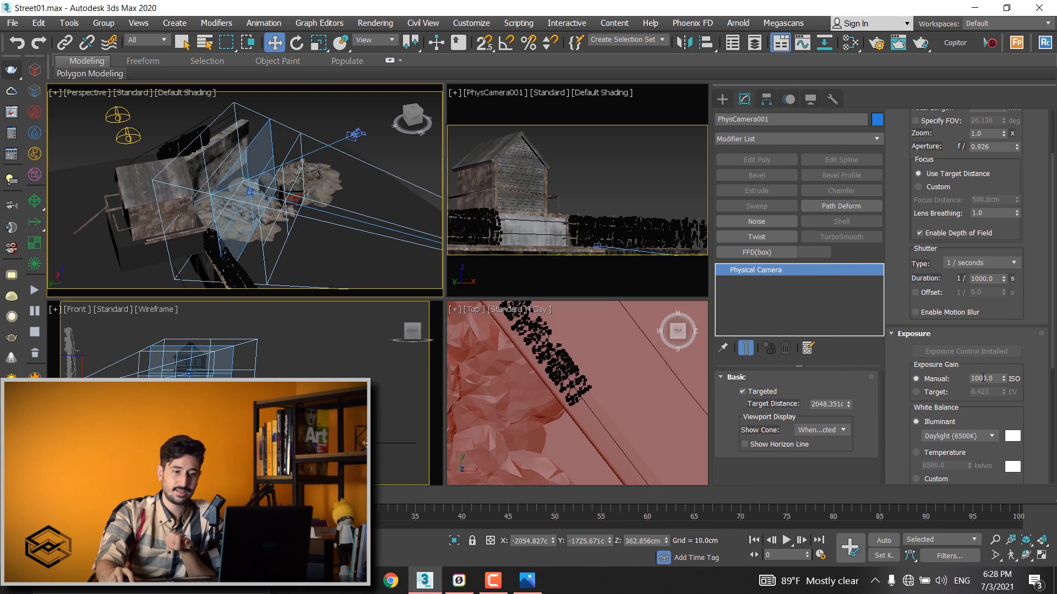
Set ISO to 50, render, then collapse the Lens and Exposure rollouts to reveal Perspective Control.
text(50)
key(Return)
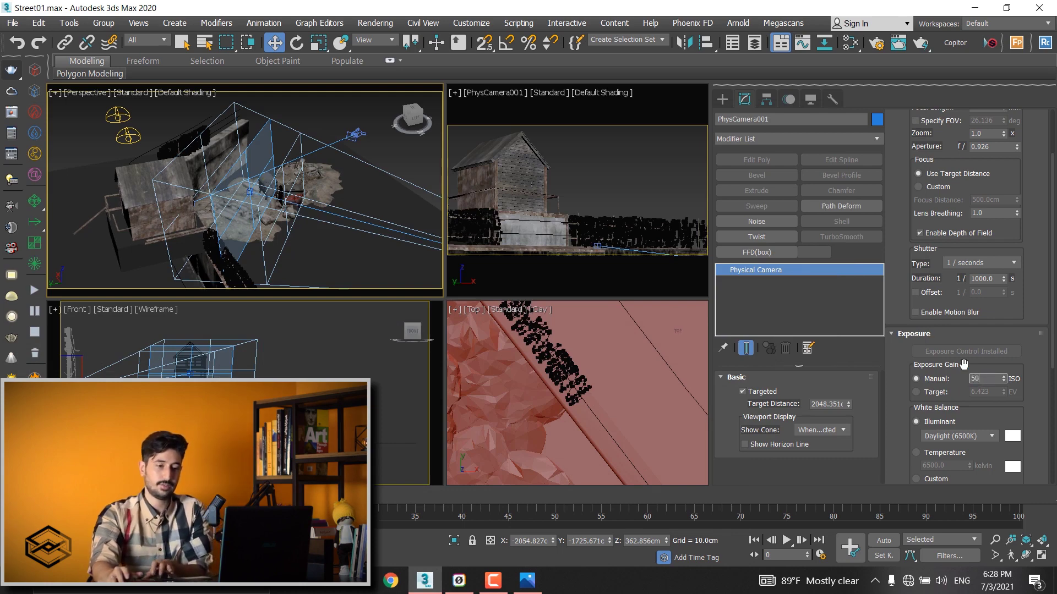
key(shift+q)
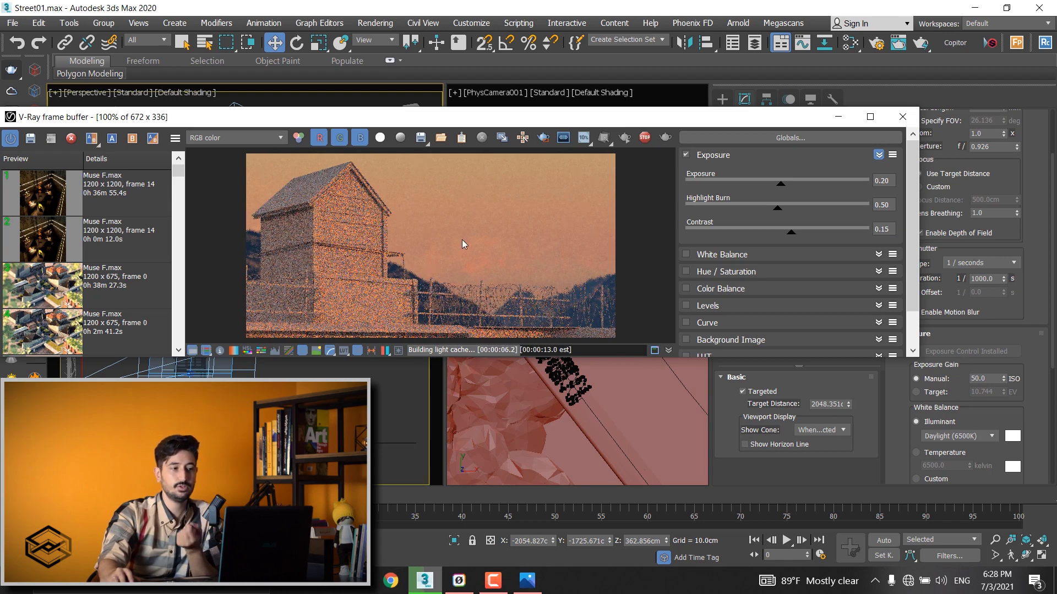
click(903, 117)
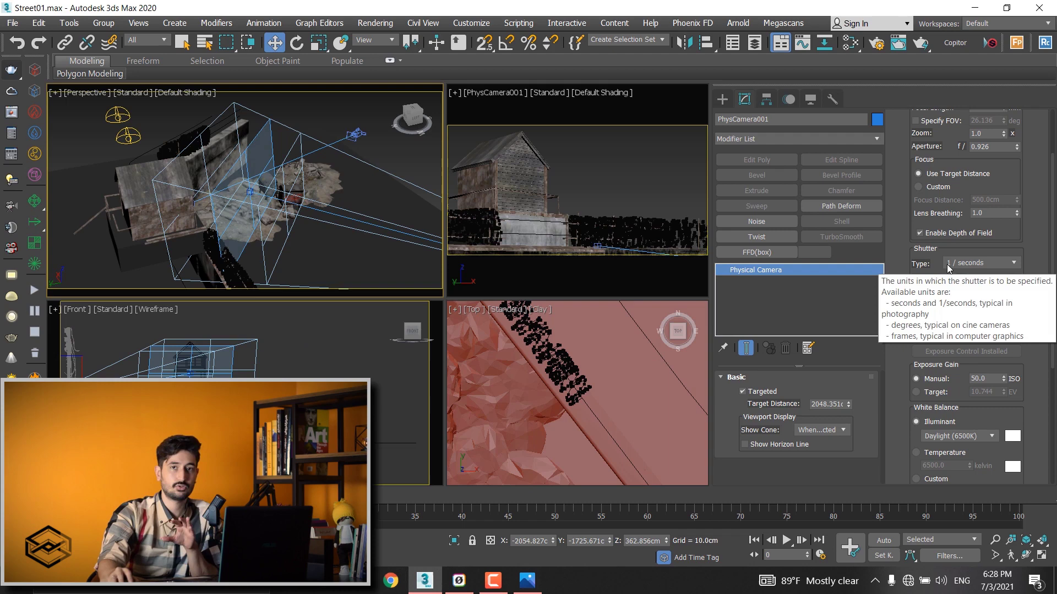
scroll(930, 278, up, 3)
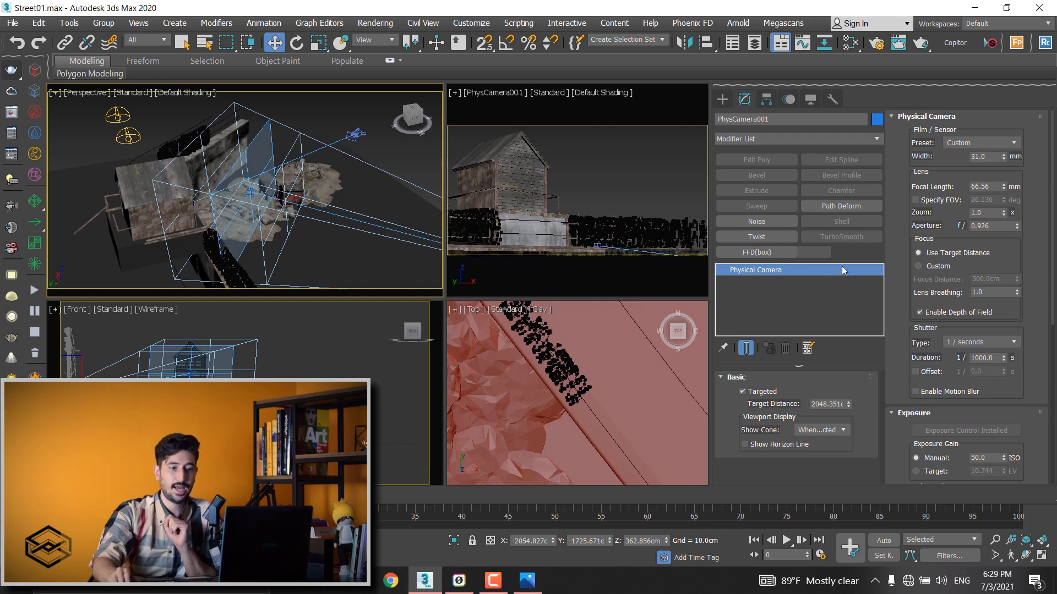
click(896, 124)
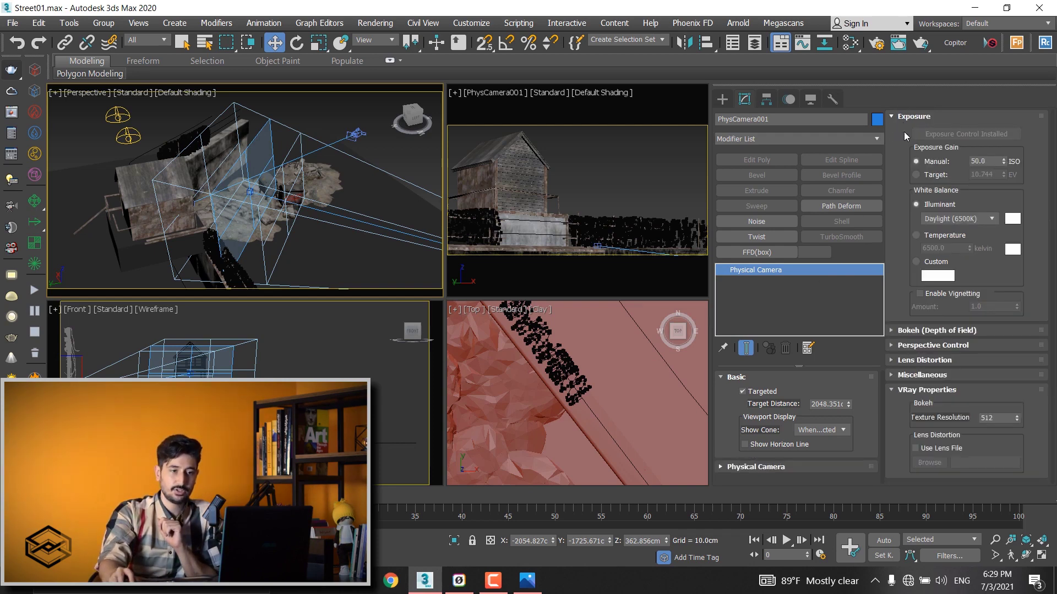
click(913, 116)
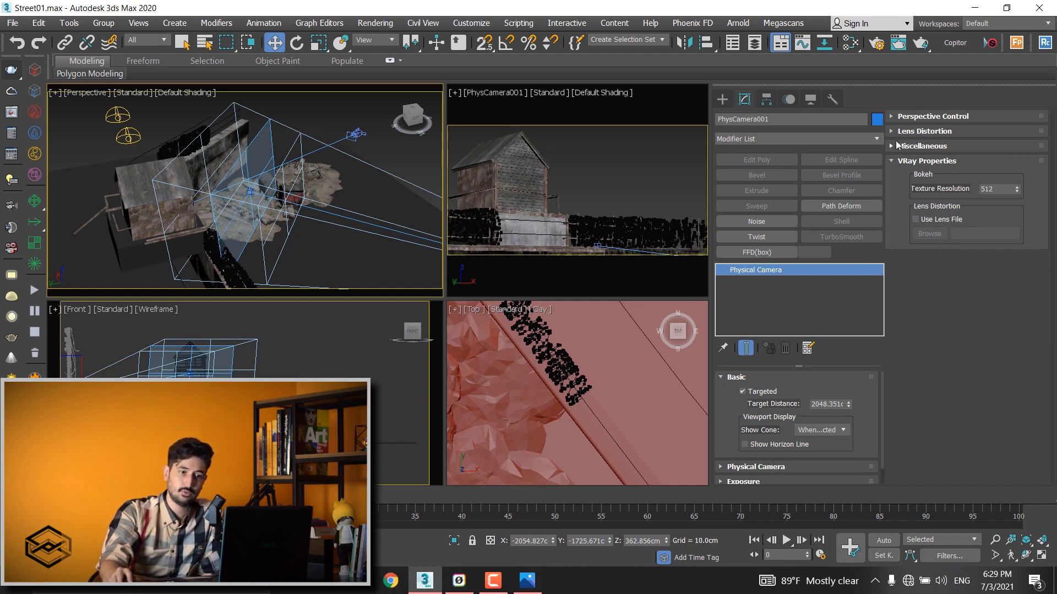
click(931, 117)
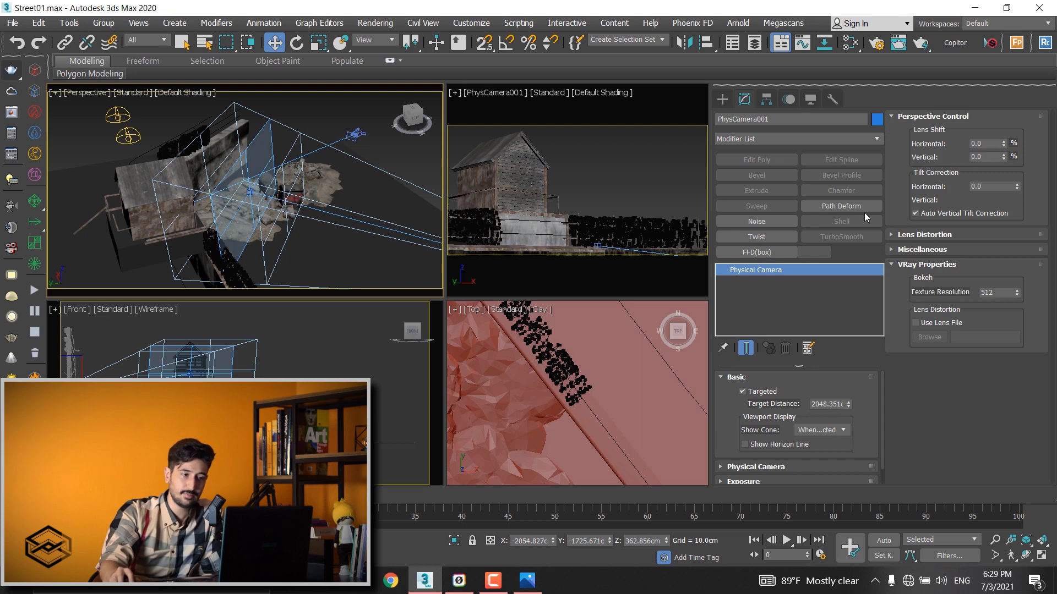
Turn off Auto Vertical Tilt Correction, reset vertical tilt to 0.0, and reselect the camera.
click(929, 213)
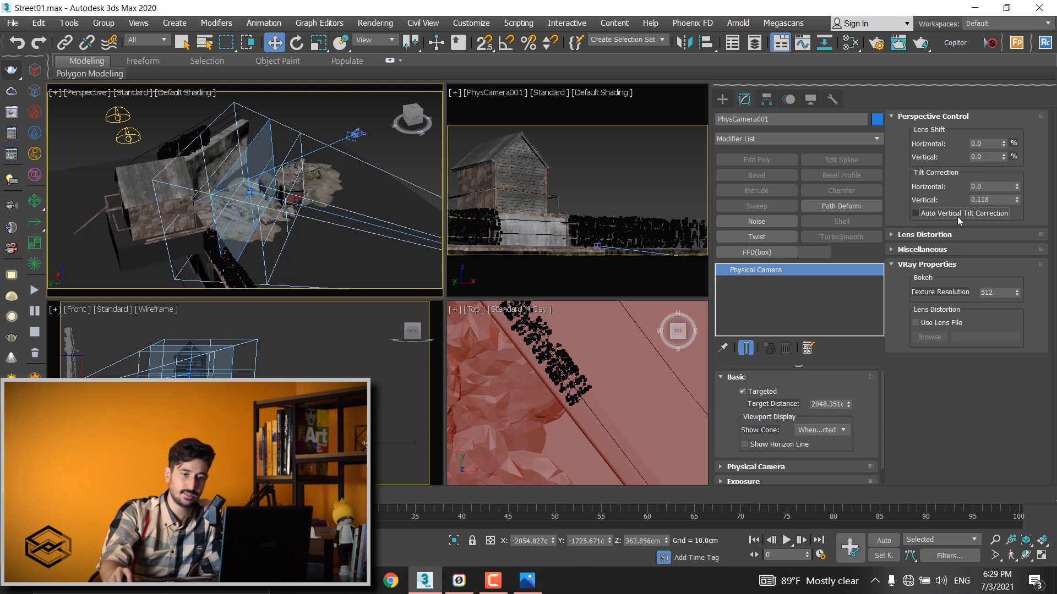
right_click(1016, 203)
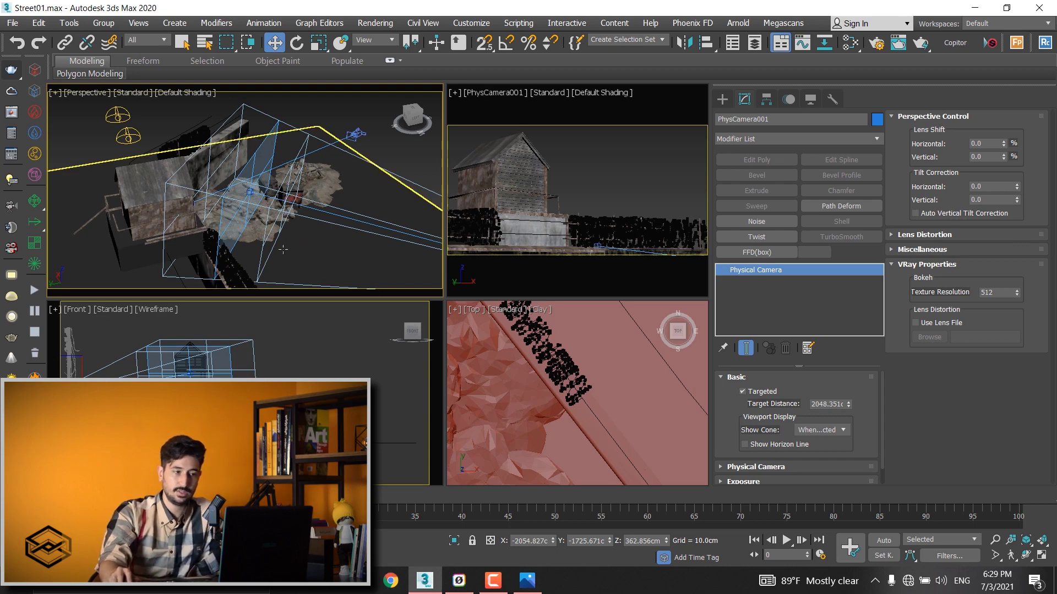
alt+middle_drag(248, 193, 330, 198)
scroll(350, 201, down, 3)
click(350, 201)
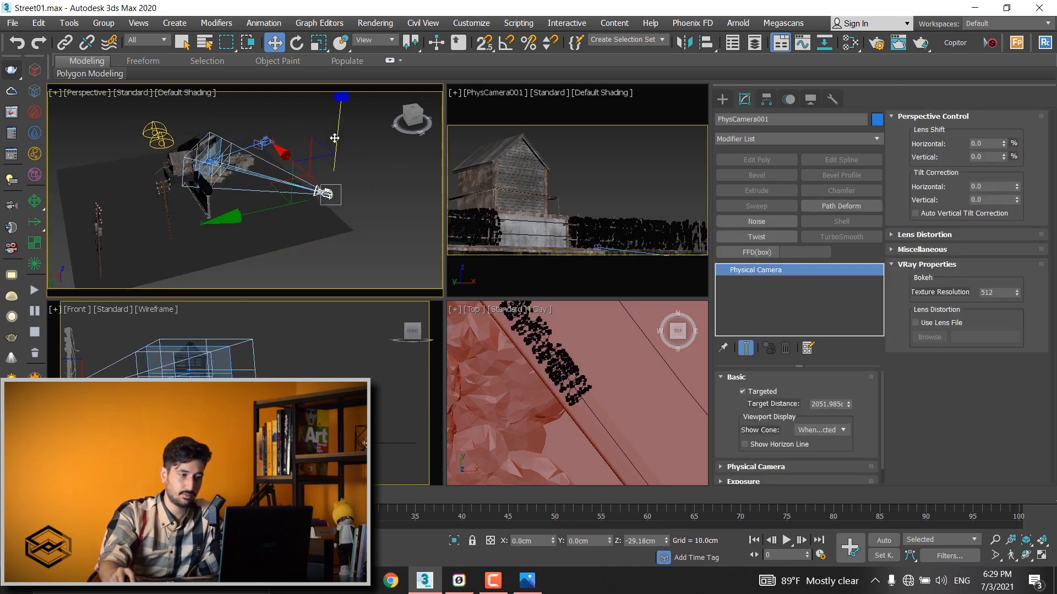
Lower PhysCamera001 to near street level and enable Auto Vertical Tilt Correction.
drag(334, 132, 334, 146)
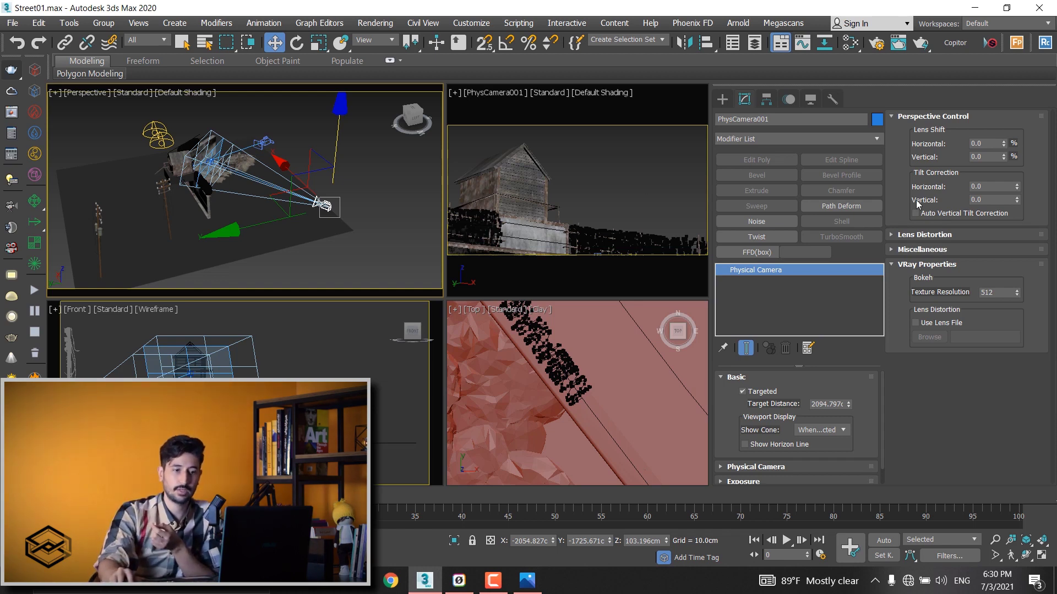
click(916, 213)
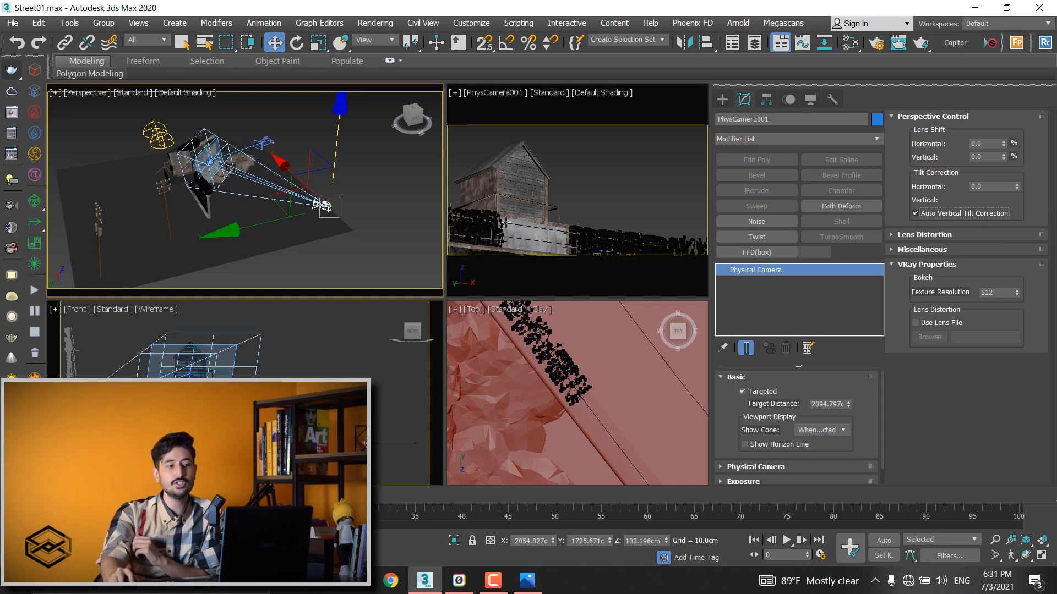
Switch off auto tilt and set vertical tilt correction manually to 0.246.
click(929, 212)
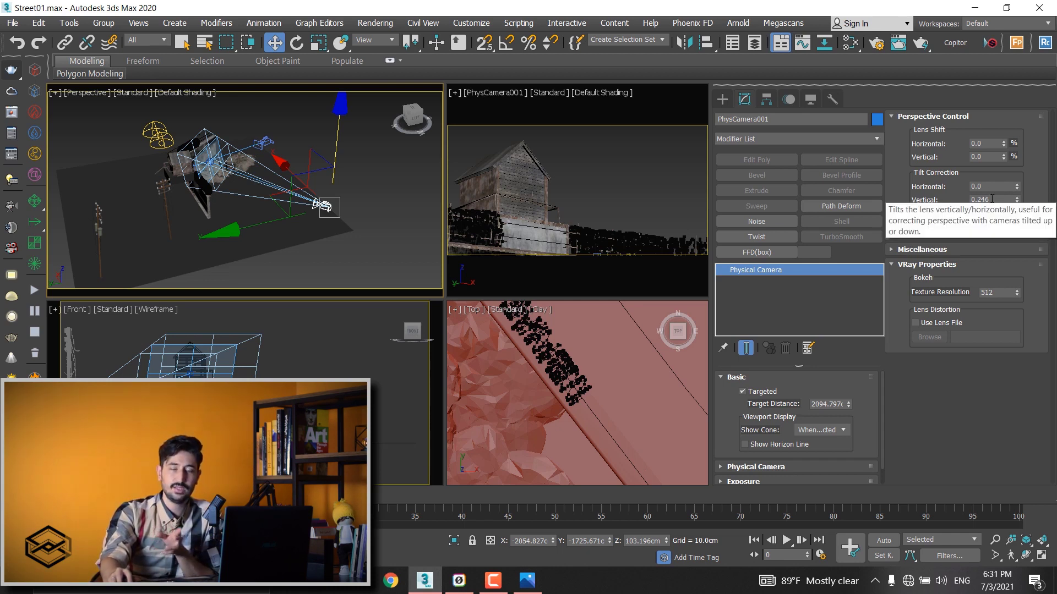
drag(1020, 200, 1019, 226)
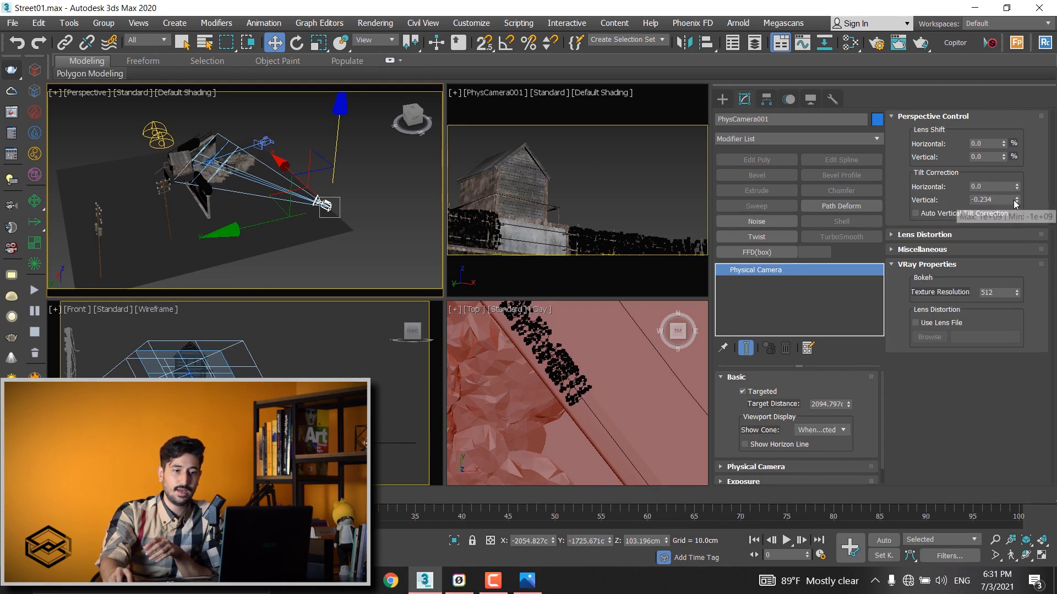
mouse_move(1019, 201)
mouse_down()
mouse_move(1017, 174)
mouse_move(1016, 226)
mouse_up()
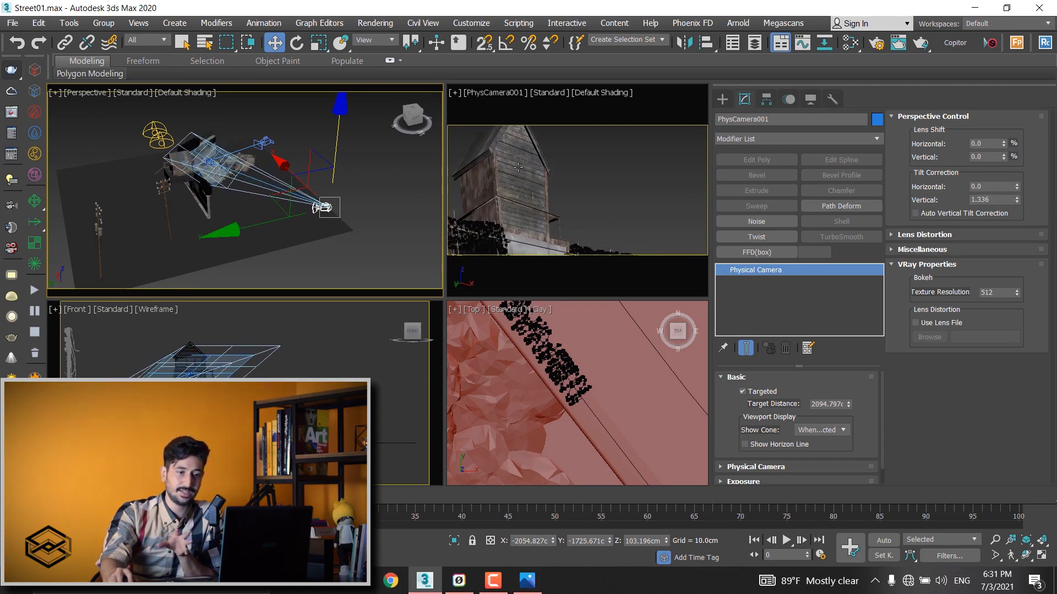
click(928, 217)
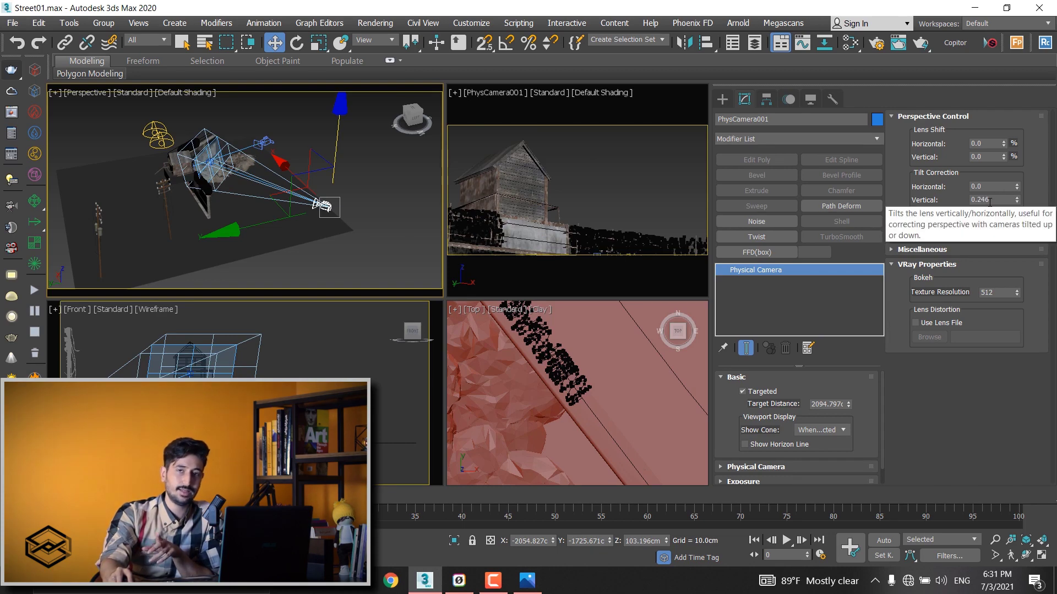
Test horizontal tilt, reset it to 0, and shift the lens sideways to -1.06%.
mouse_move(1016, 187)
mouse_down()
mouse_move(1020, 168)
mouse_move(1016, 207)
mouse_up()
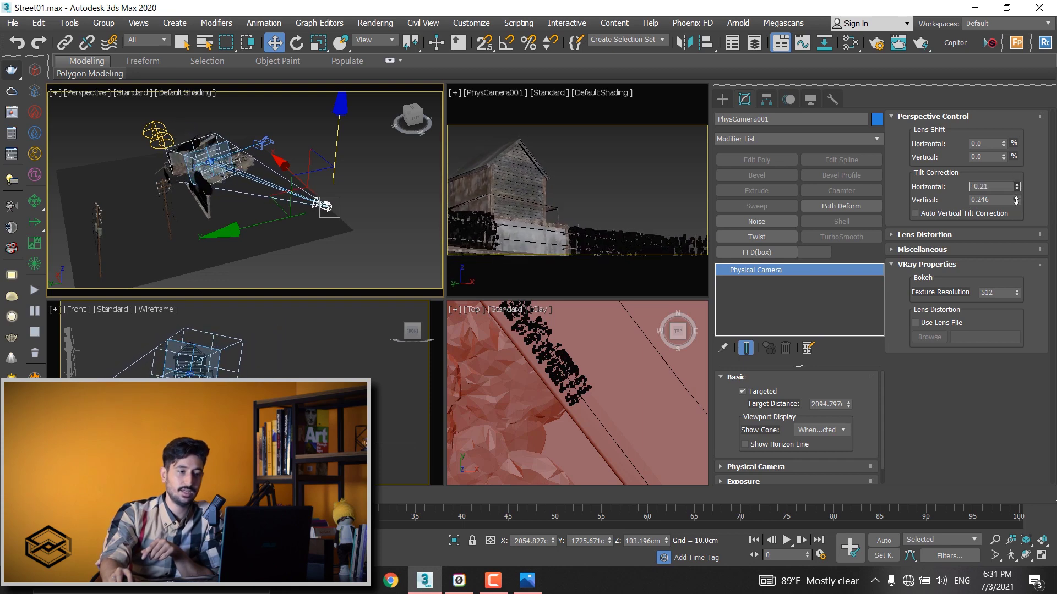
double_click(990, 189)
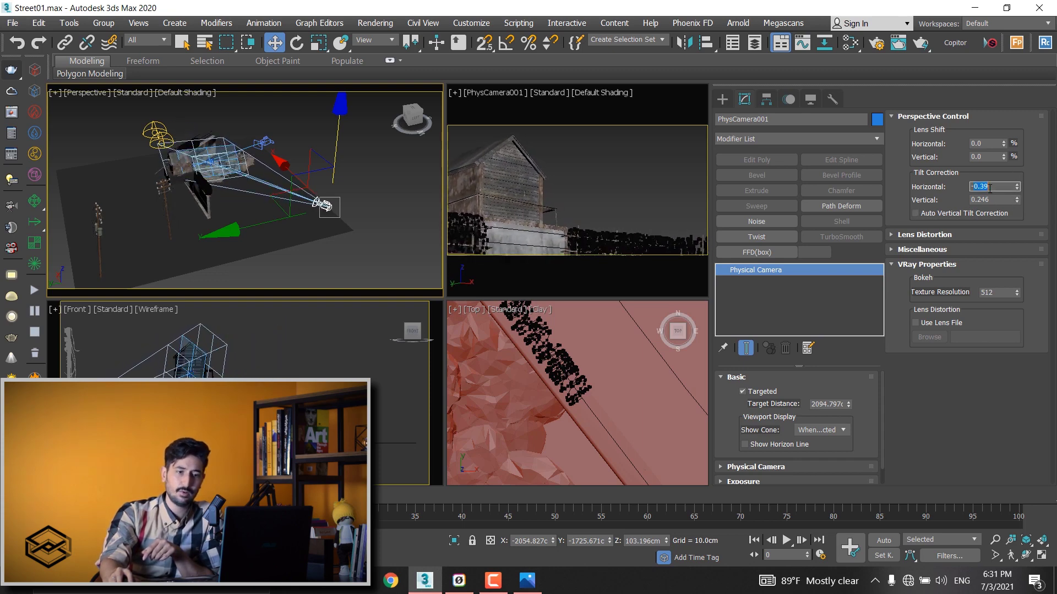
text(-0.0)
key(Return)
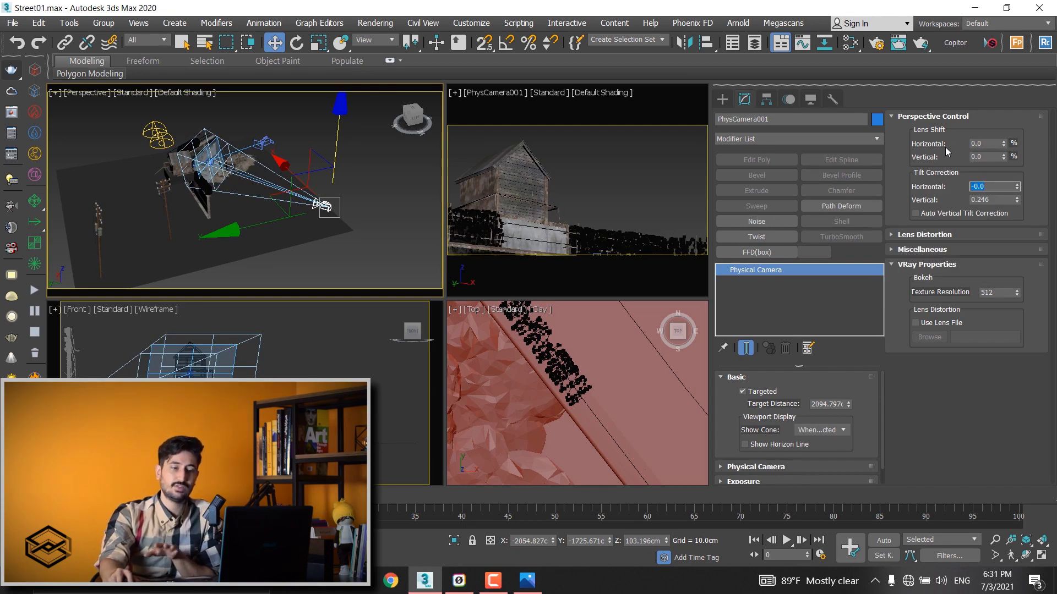
mouse_move(1004, 144)
mouse_down()
mouse_move(1007, 115)
mouse_move(1041, 135)
mouse_up()
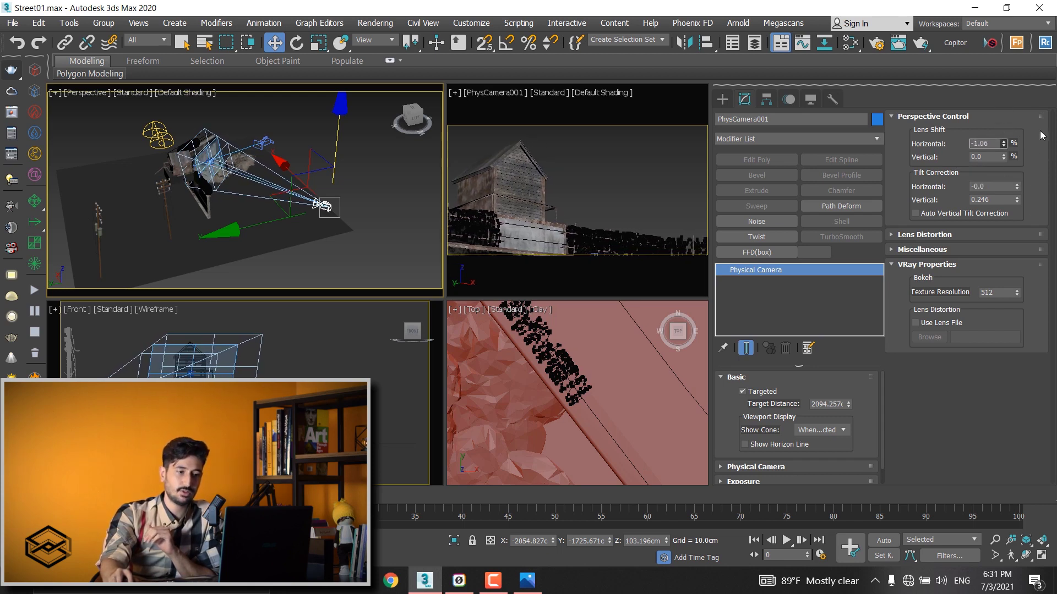
Reset horizontal lens shift to 0 and reselect the physical camera to show its lens settings.
double_click(990, 144)
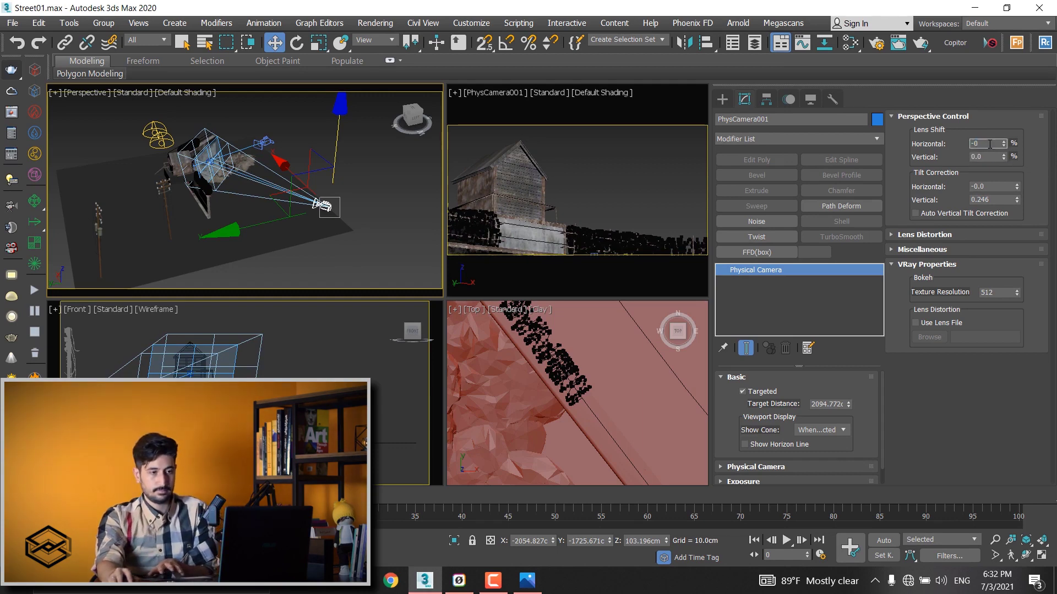
text(0)
key(Return)
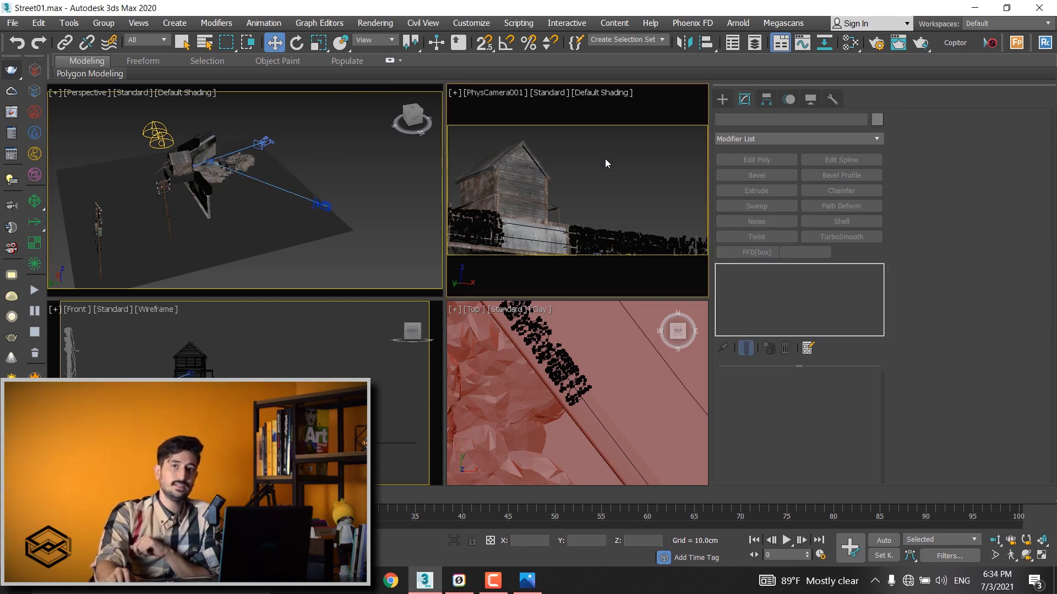
click(323, 207)
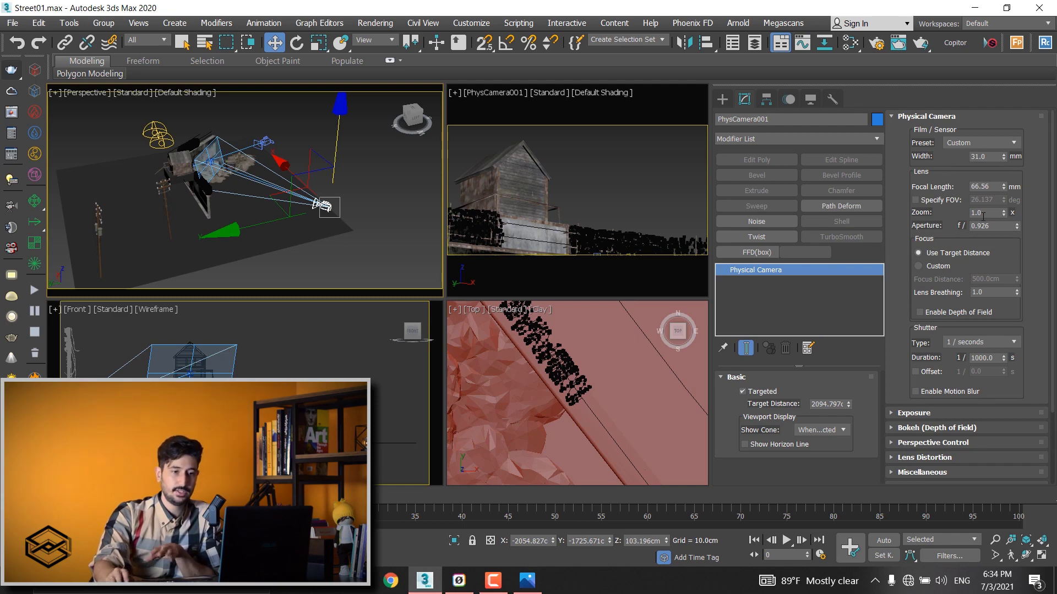
Try wider focal lengths, settle on 50 mm, and reset zoom to 1.0.
drag(1004, 187, 1009, 189)
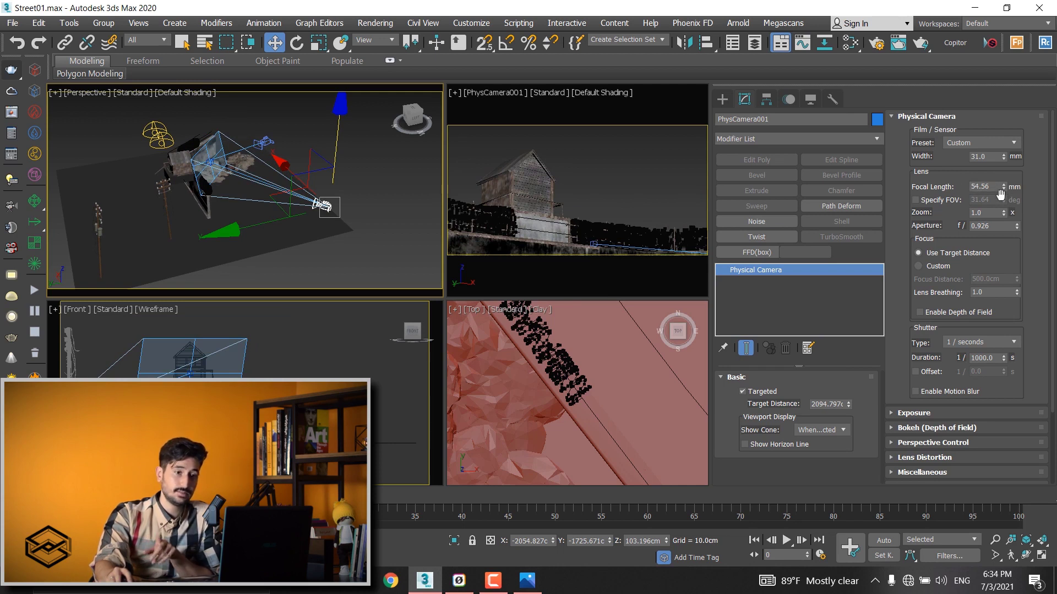
drag(1004, 188, 1003, 213)
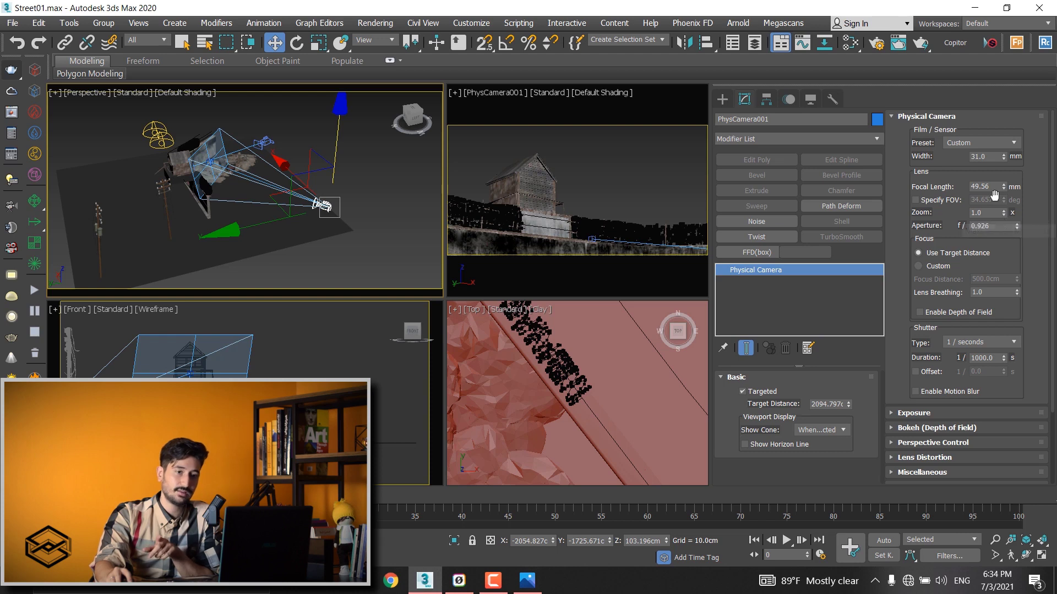
text(50)
key(Return)
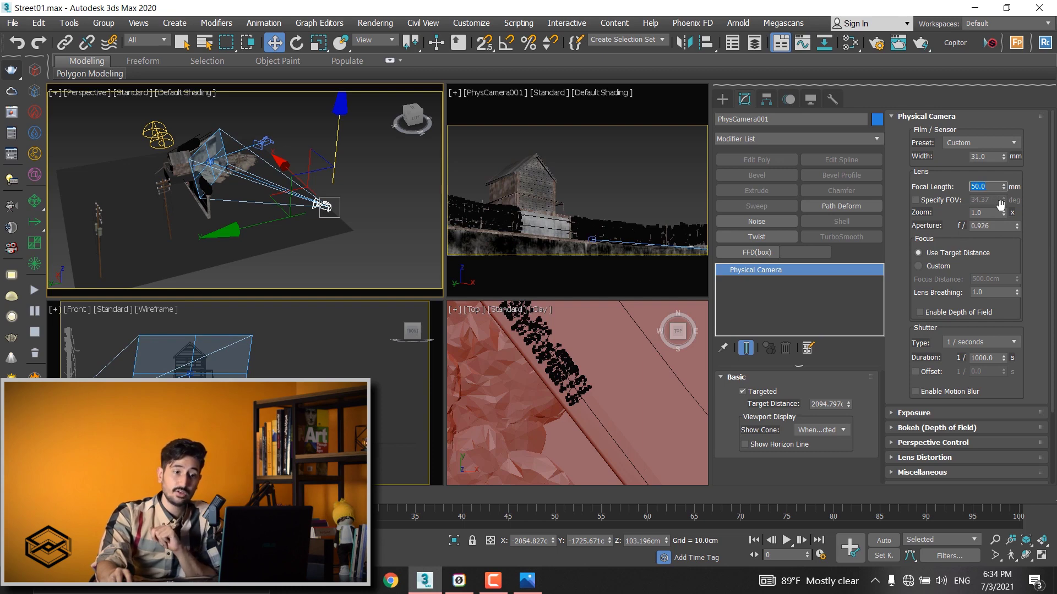
drag(1002, 211, 1003, 213)
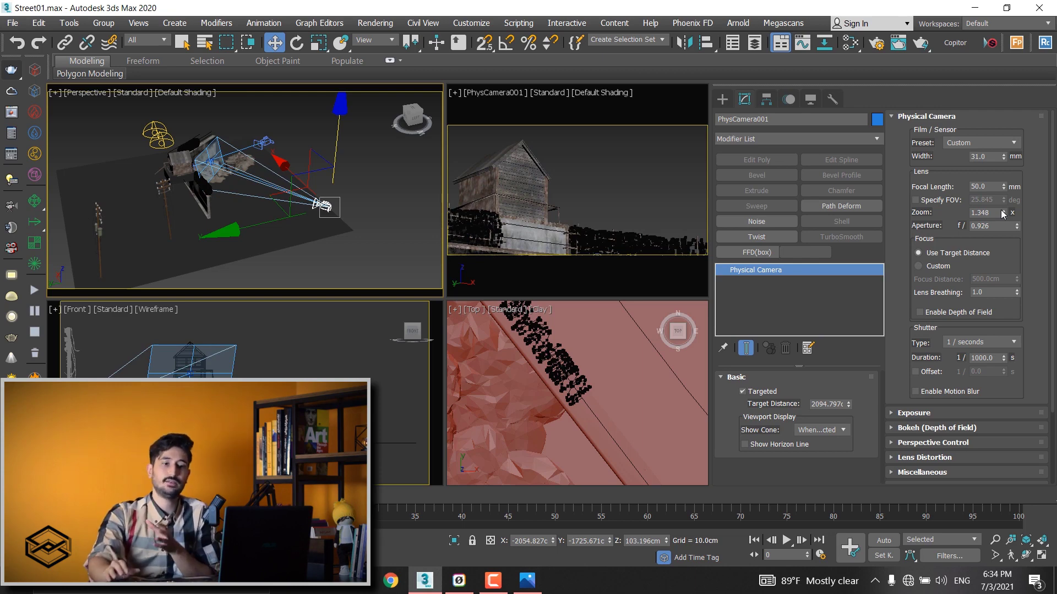
key(Return)
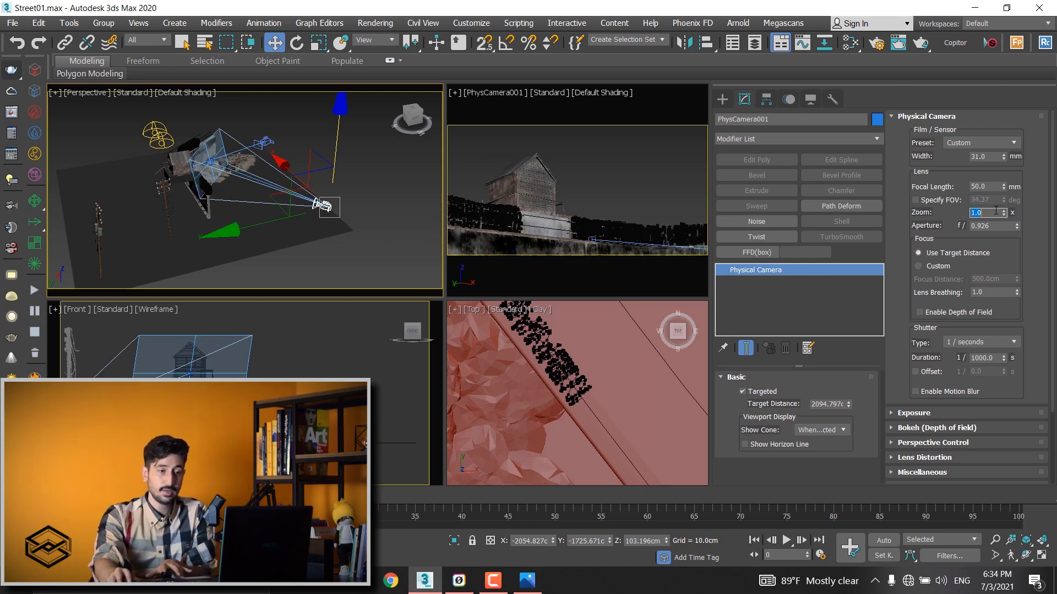
mouse_move(1005, 192)
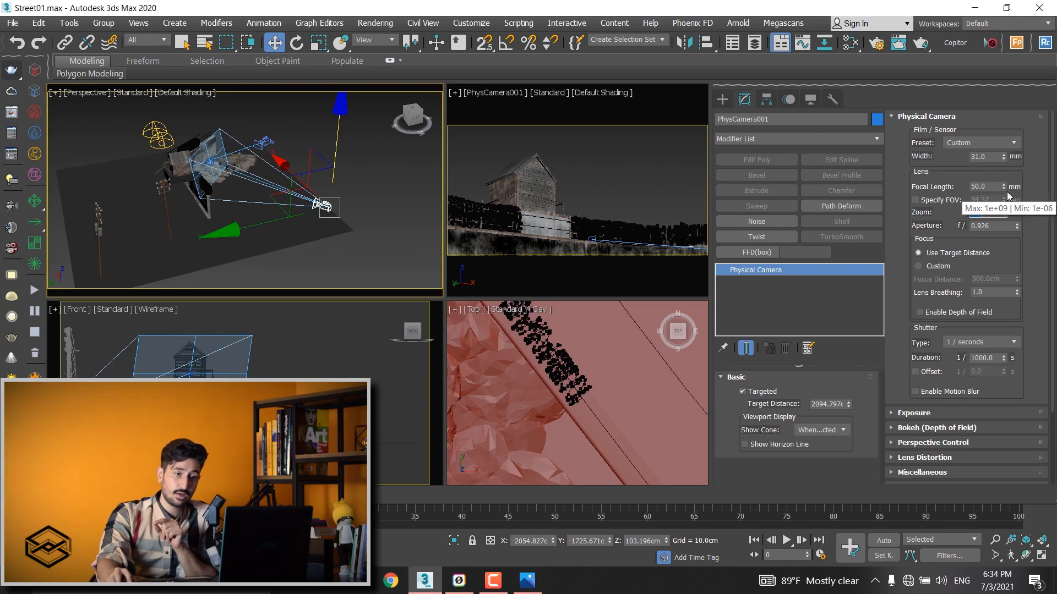
Test a longer lens and more zoom, then confirm 50 mm focal length and 1.0x zoom.
drag(1007, 186, 1000, 187)
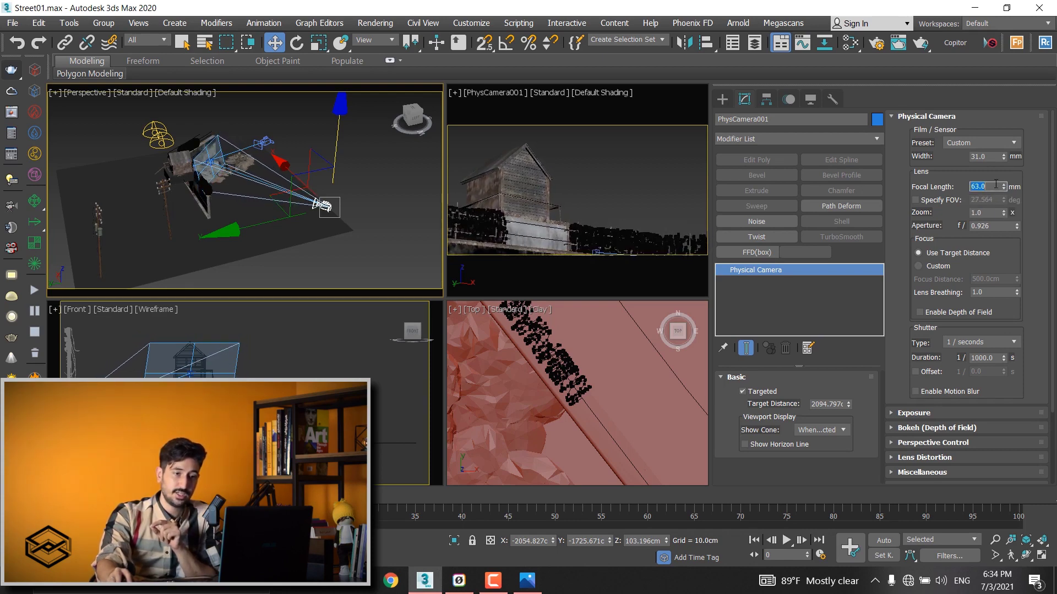
text(50)
key(Return)
drag(1003, 216, 1004, 211)
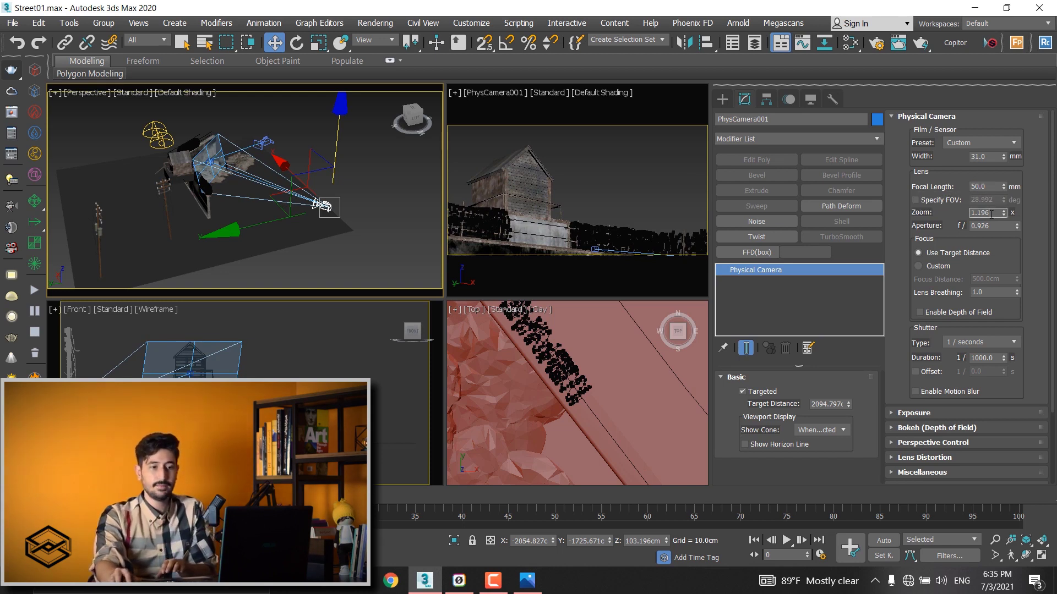
text(1)
key(Return)
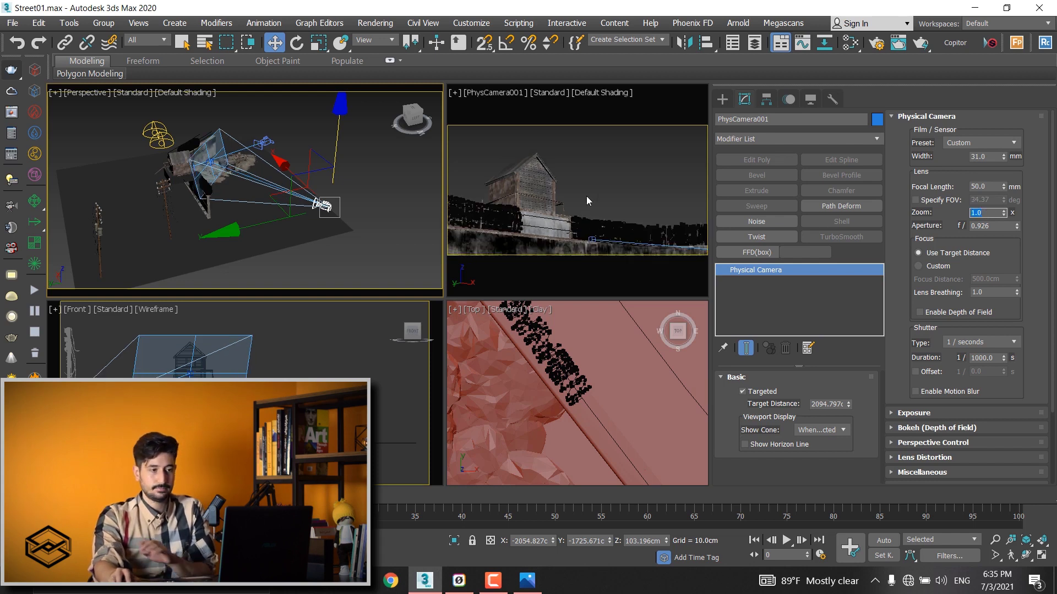
Click empty viewport space to deselect PhysCamera001, leaving the final barn framing.
click(586, 196)
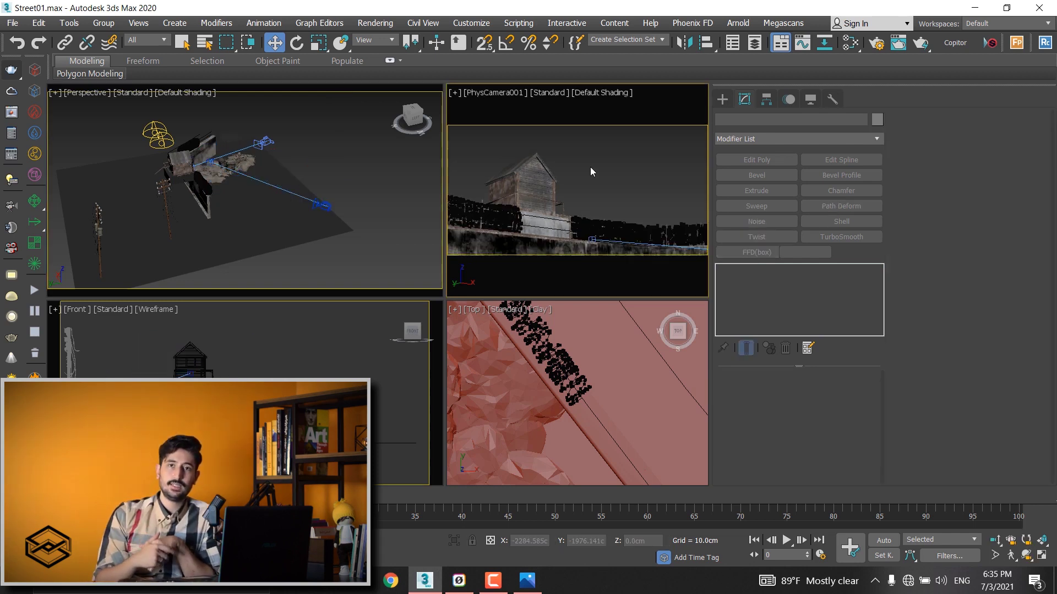